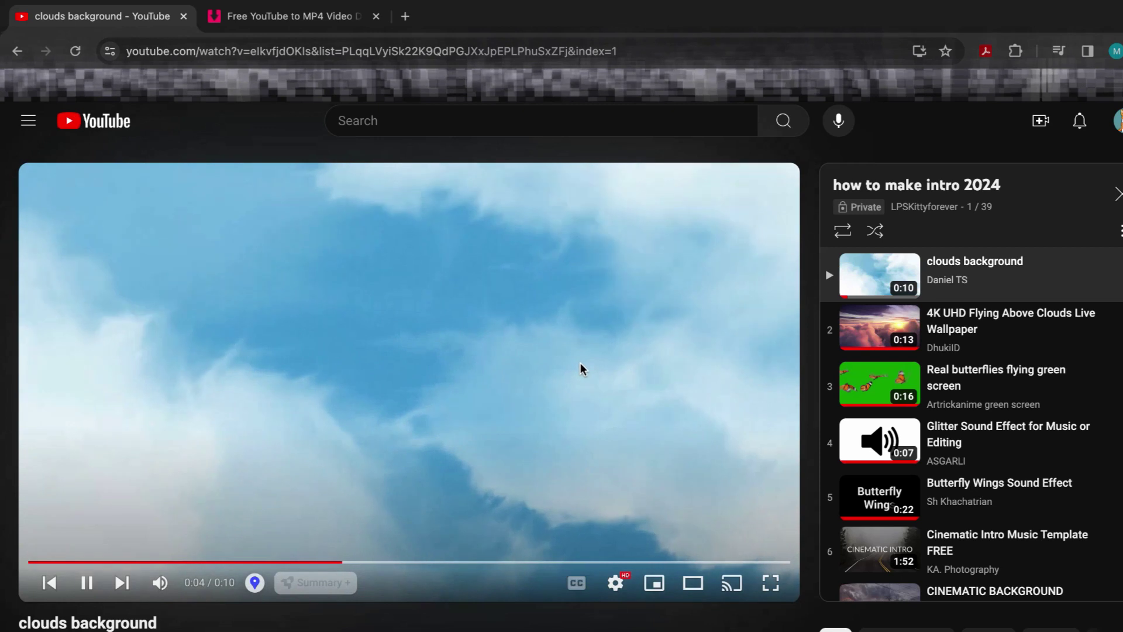
Step: Pause the clouds background video and scroll down through the playlist
left_click(580, 365)
scroll(953, 315, "down", 1)
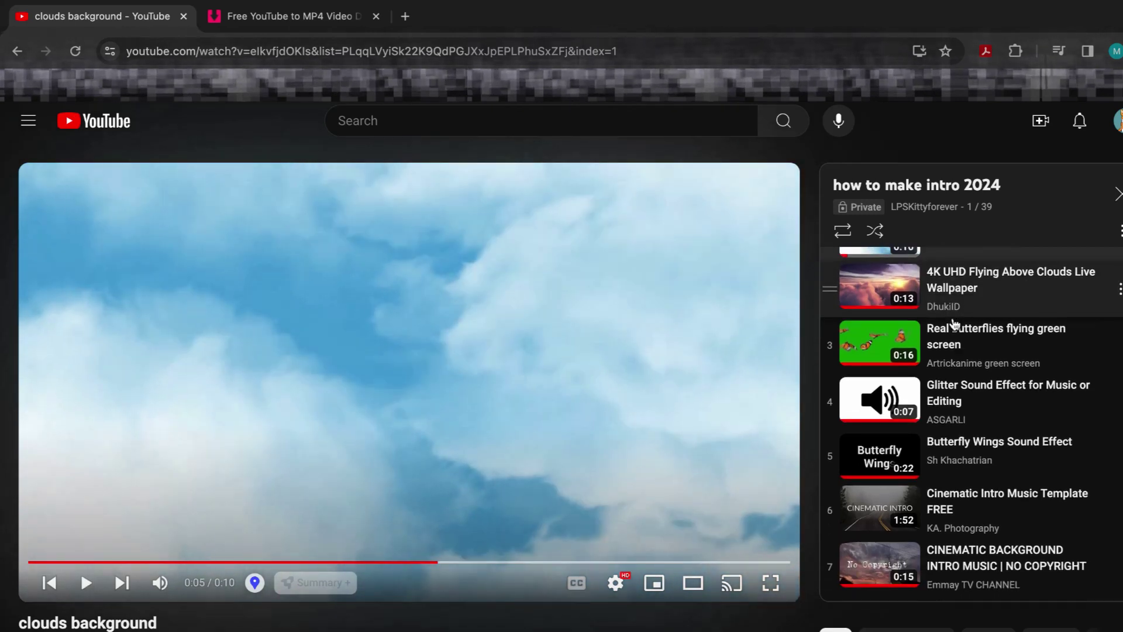
scroll(954, 323, "down", 7)
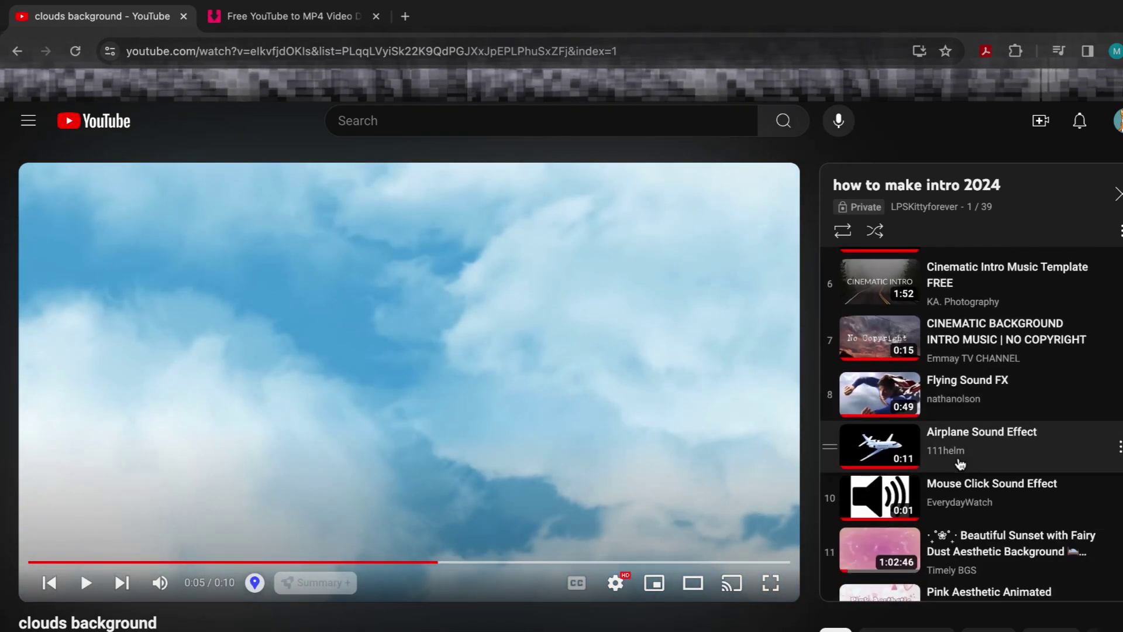
scroll(959, 463, "down", 10)
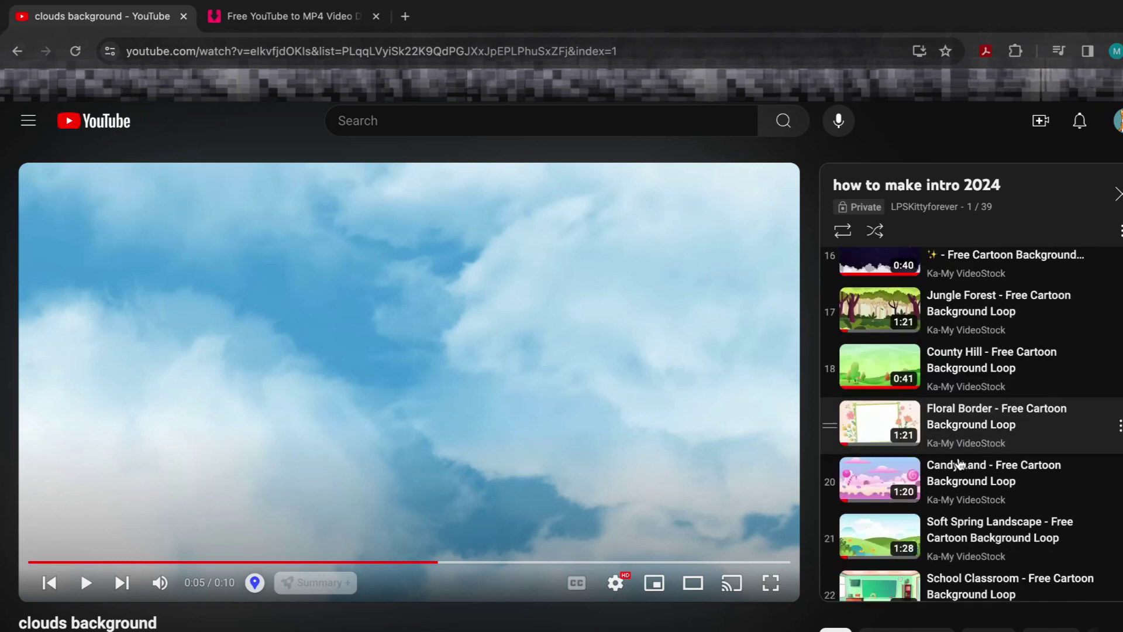
scroll(959, 463, "down", 10)
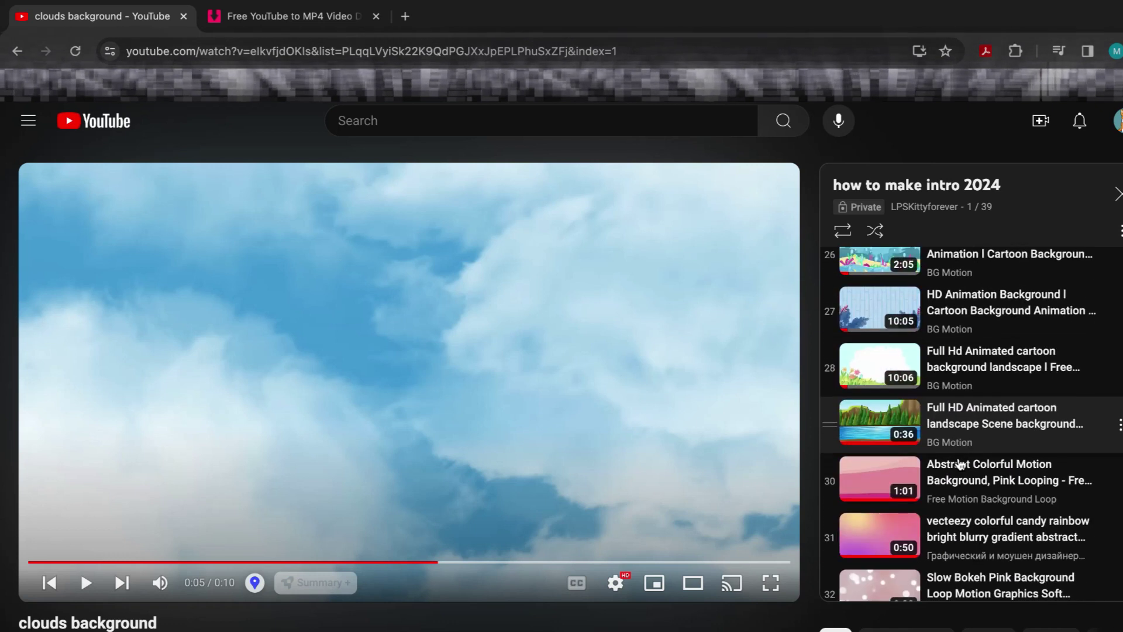
scroll(960, 463, "down", 4)
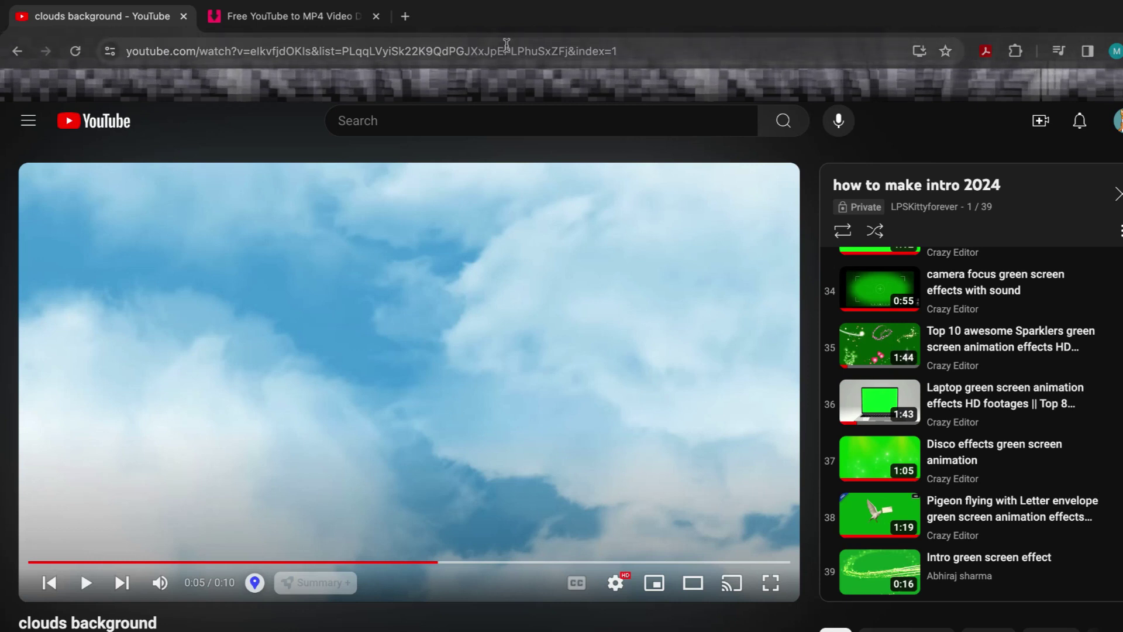
Step: Reload the page, pause the video at 0:05, and select its web address
key("F5")
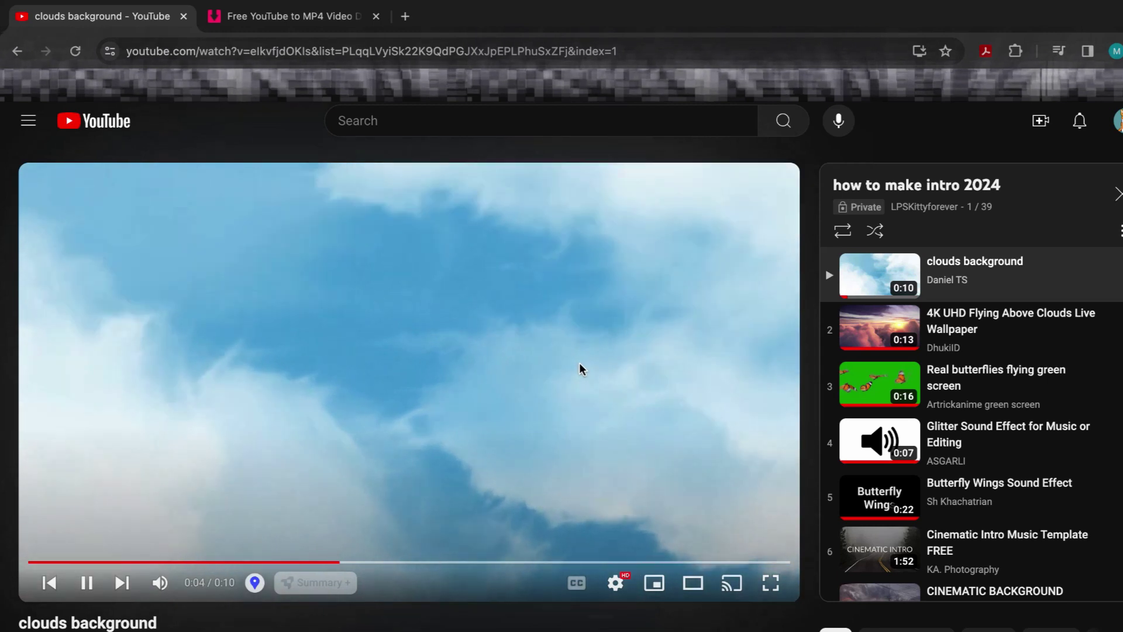
left_click(581, 365)
scroll(954, 320, "down", 2)
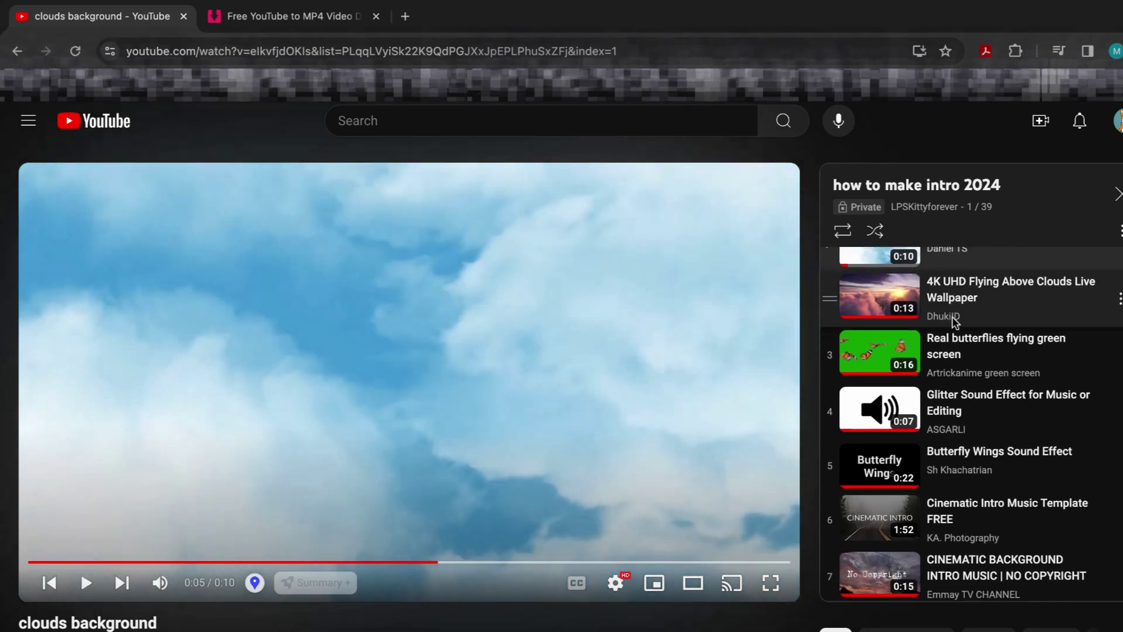
scroll(955, 320, "down", 4)
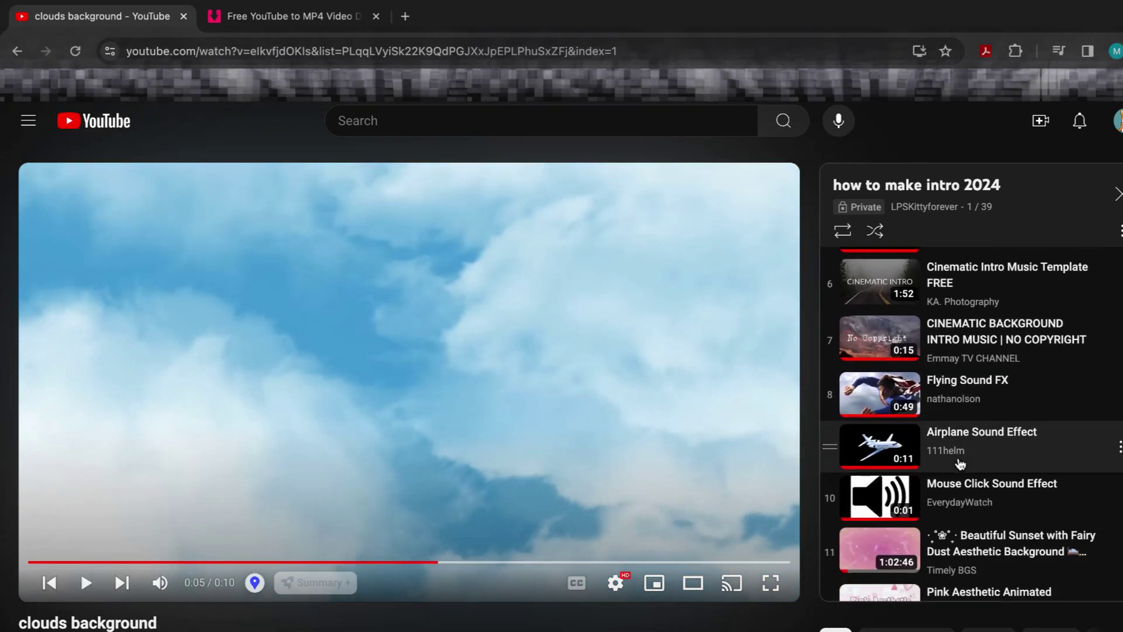
scroll(959, 464, "down", 10)
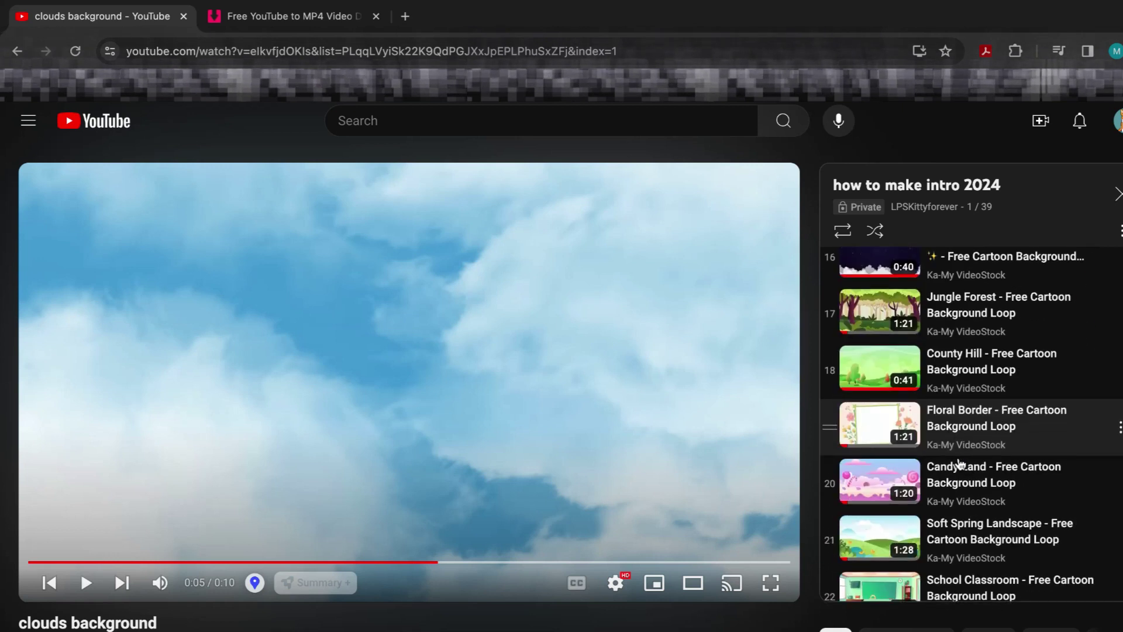
scroll(959, 464, "down", 15)
left_click(526, 54)
Step: Copy the clouds background URL, convert it to mp4 in YTMP3, and download it
right_click(525, 54)
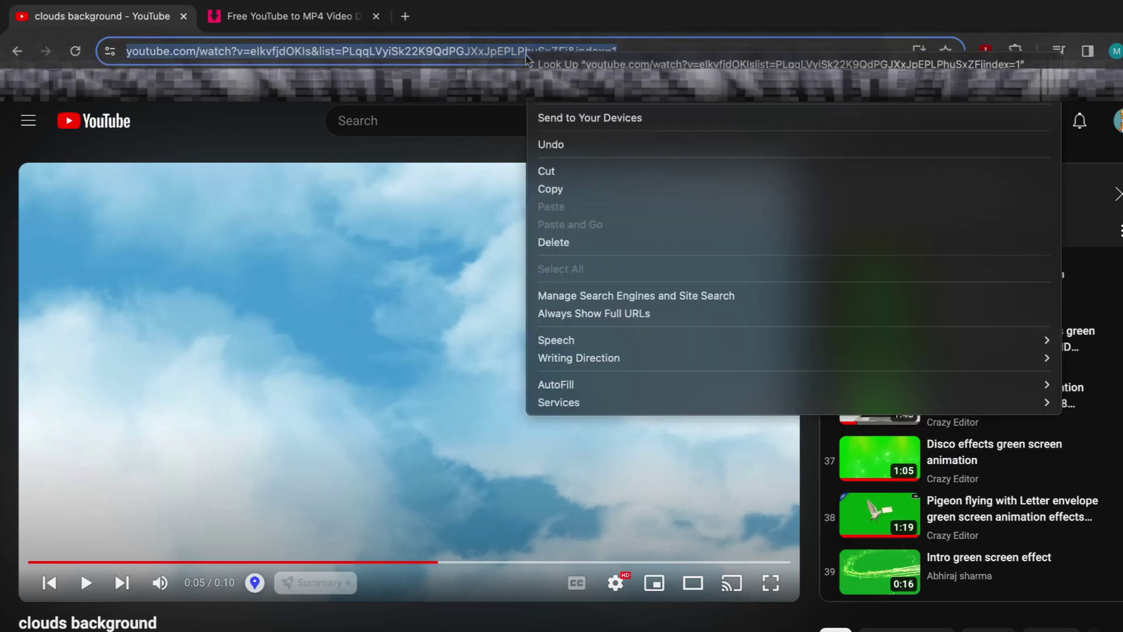
left_click(551, 189)
left_click(286, 16)
key("alt+Left")
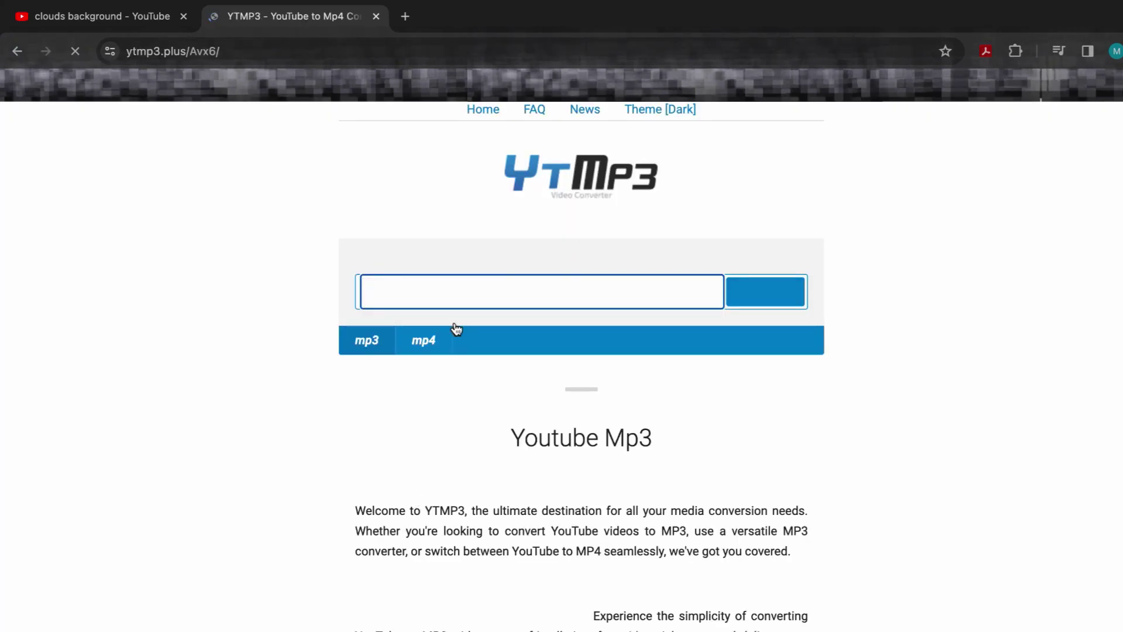
scroll(642, 203, "up", 2)
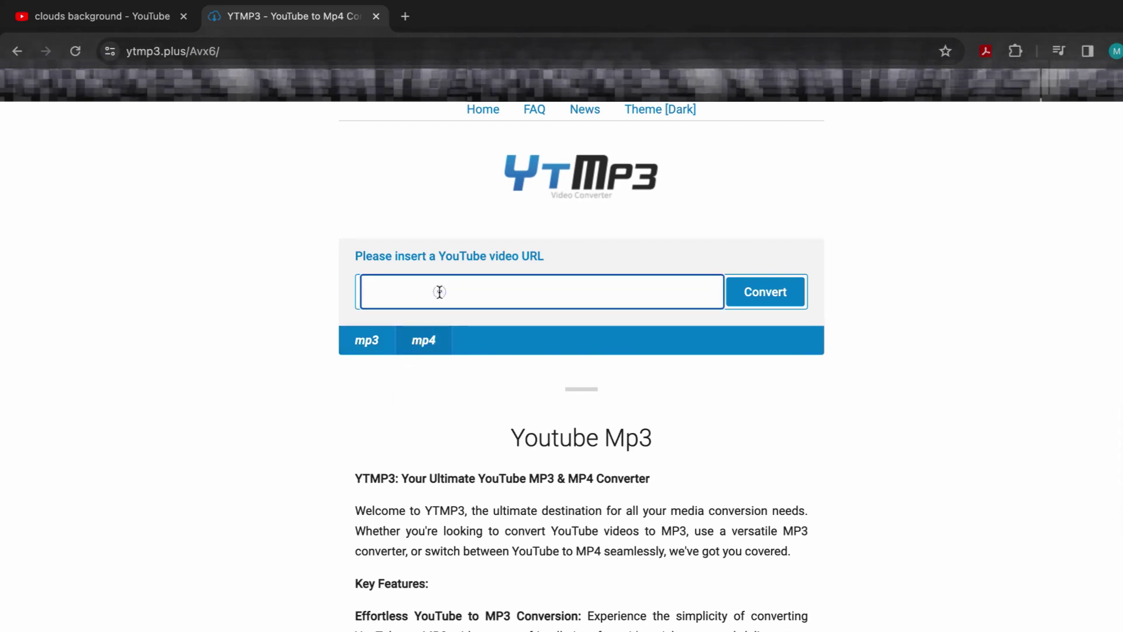
left_click(752, 294)
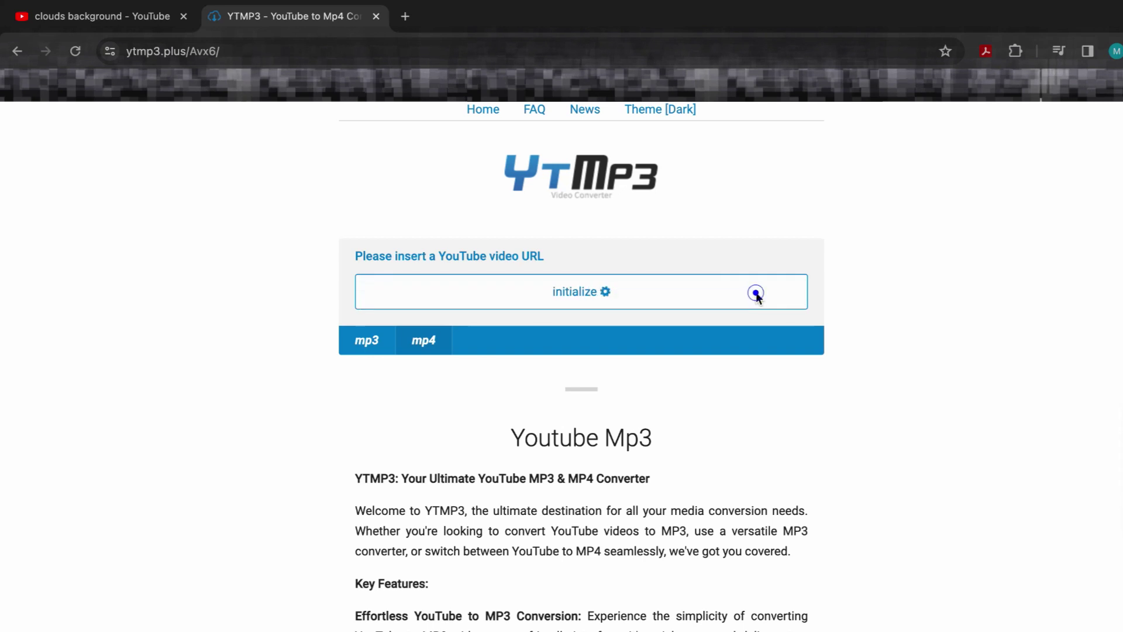
left_click(517, 295)
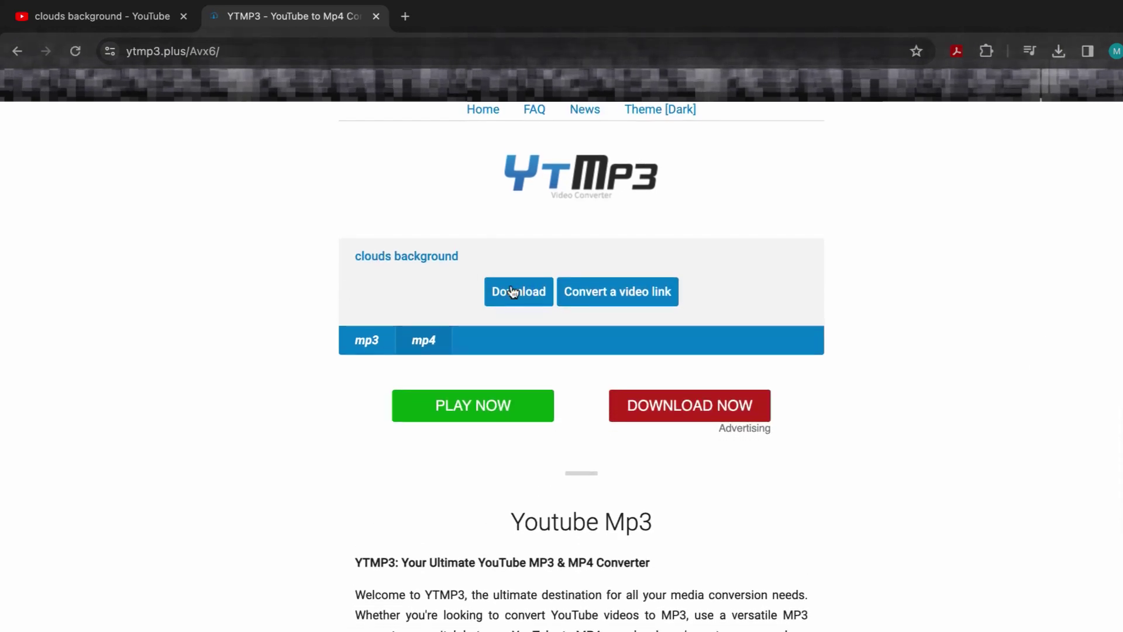
Step: Back on YouTube, copy the Excuse Me Miss REMIX music video's address
left_click(120, 17)
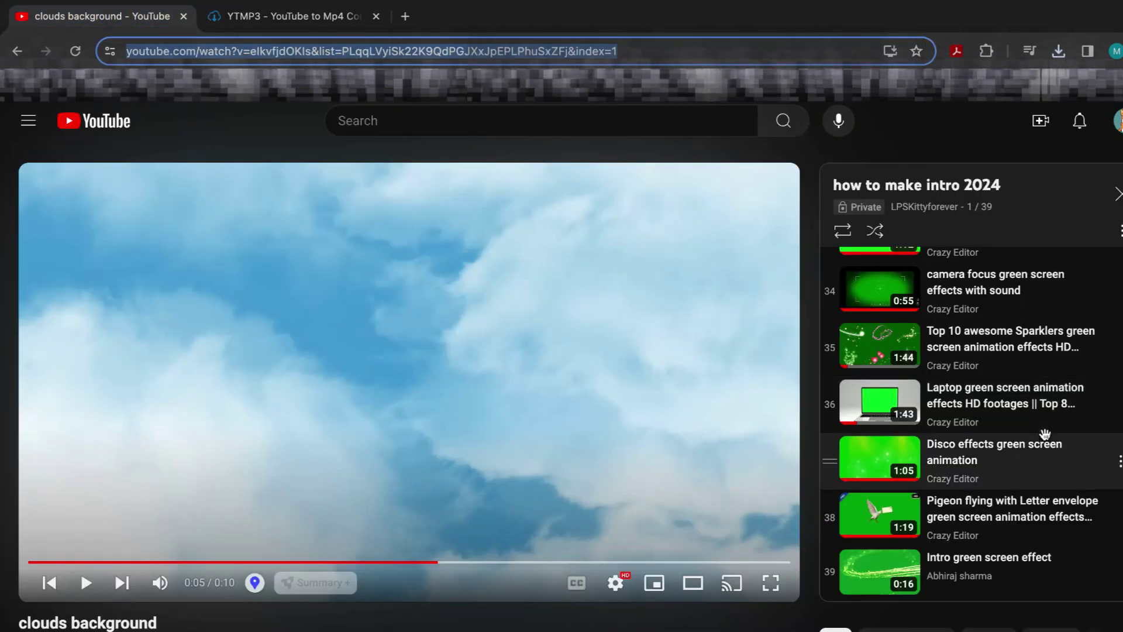
scroll(1059, 415, "up", 5)
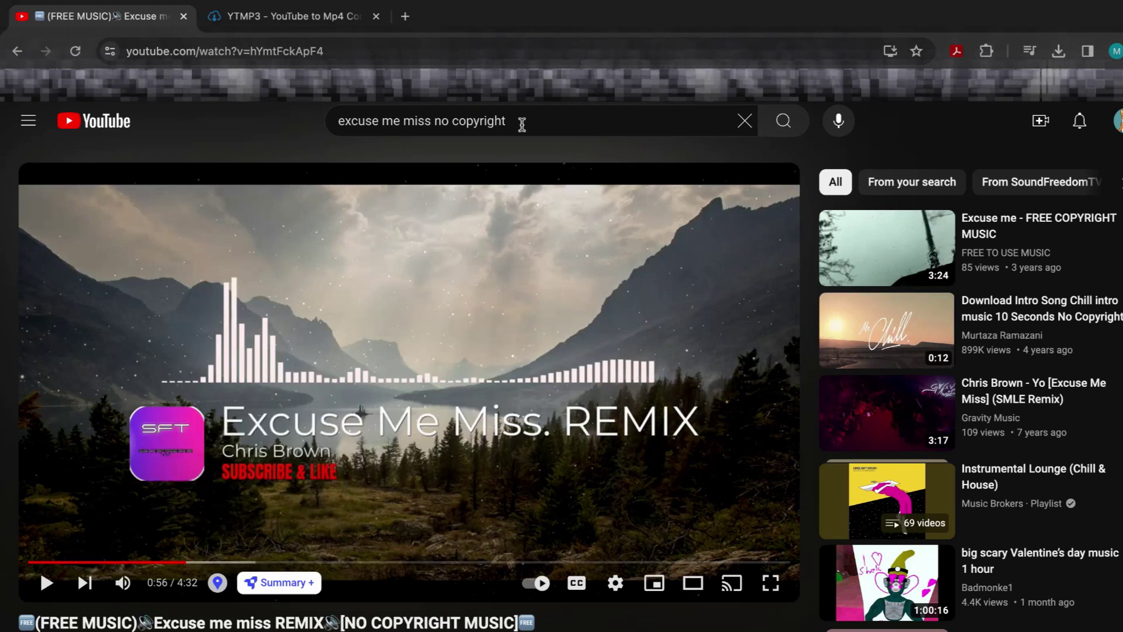
left_click_drag(521, 124, 454, 126)
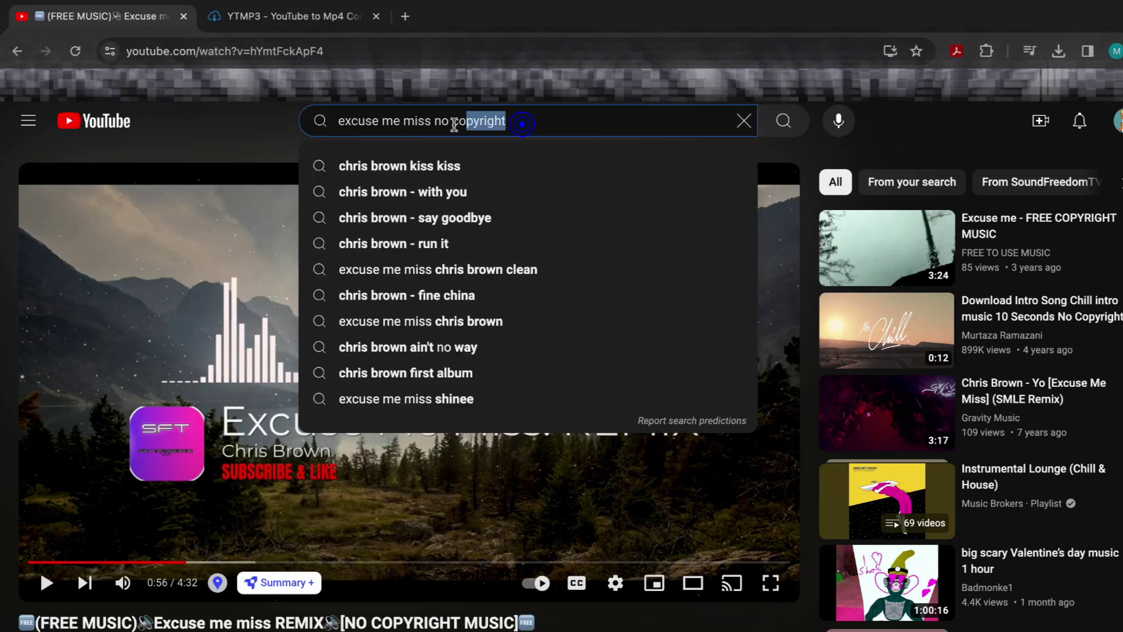
left_click(238, 155)
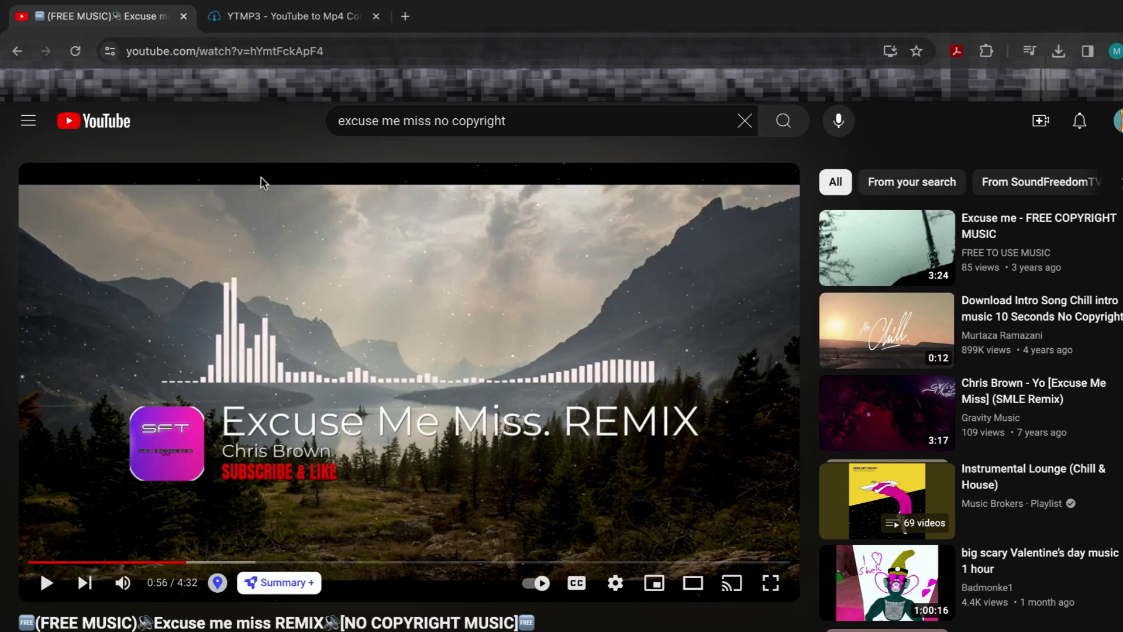
right_click(240, 53)
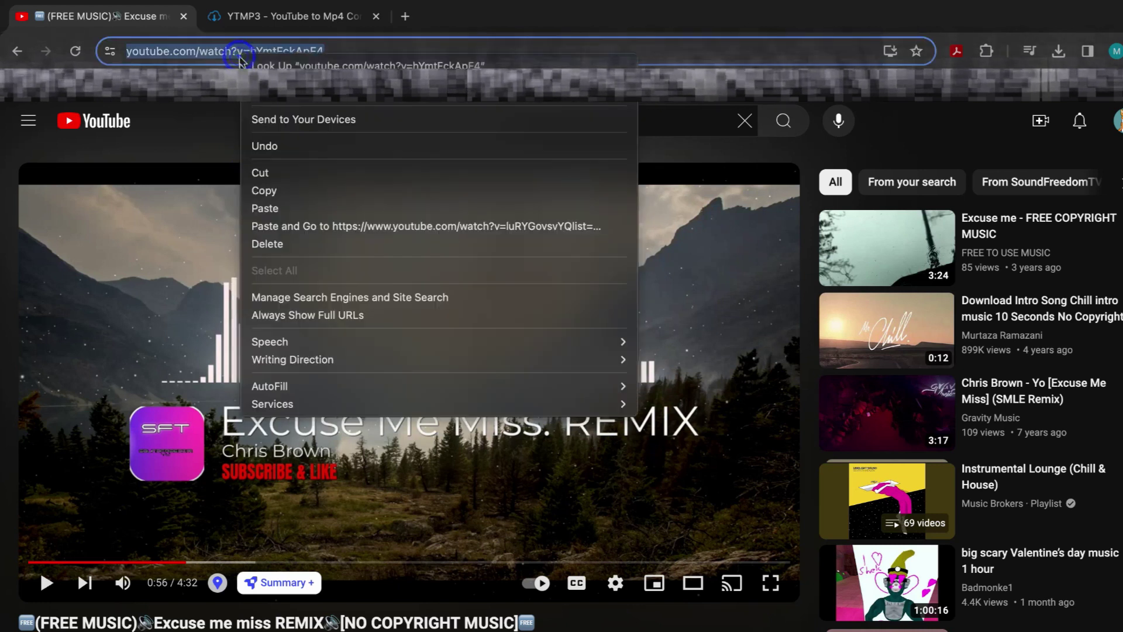
left_click(264, 186)
Step: Download the converted Excuse Me Miss REMIX music file from YTMP3
left_click(266, 16)
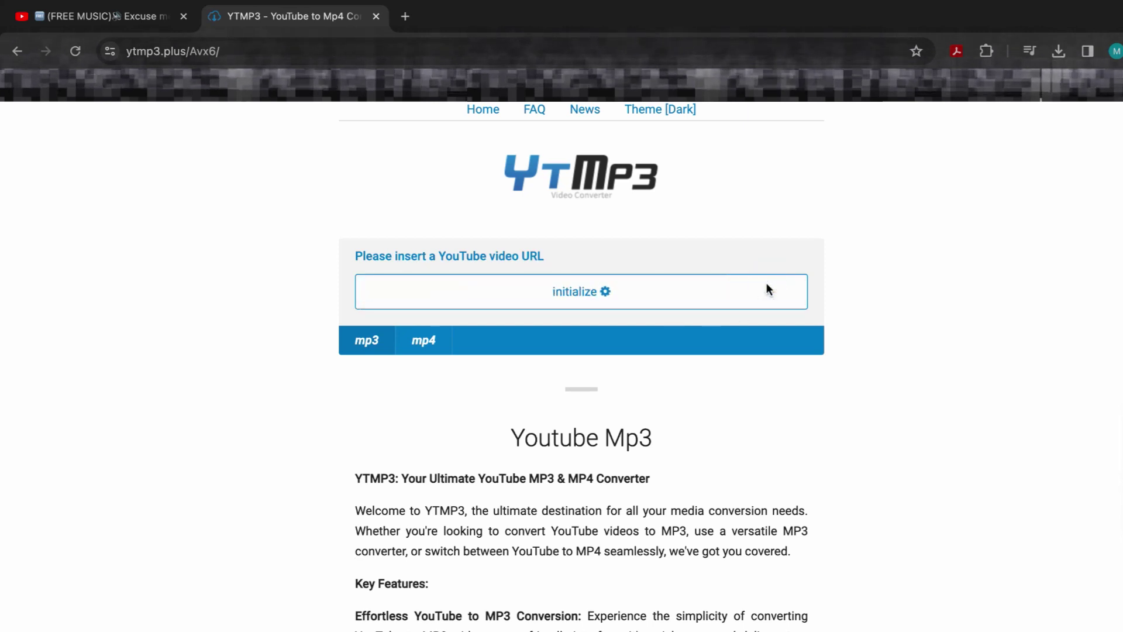
left_click(514, 290)
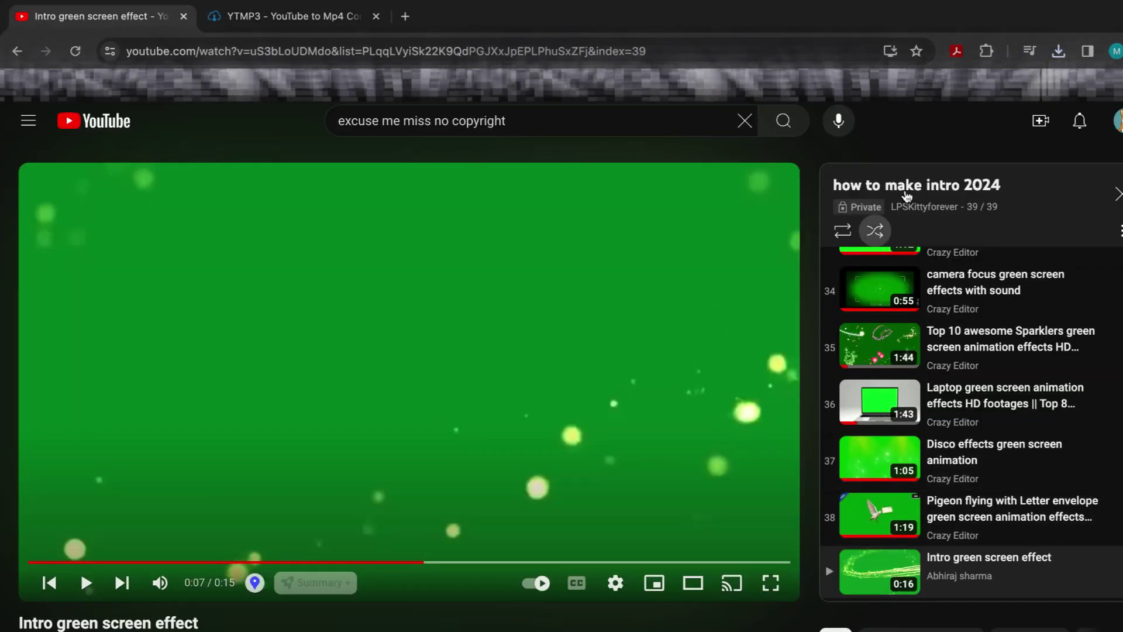
Step: Copy the Intro green screen effect video's address and return to YTMP3
scroll(371, 591, "down", 2)
scroll(261, 611, "up", 2)
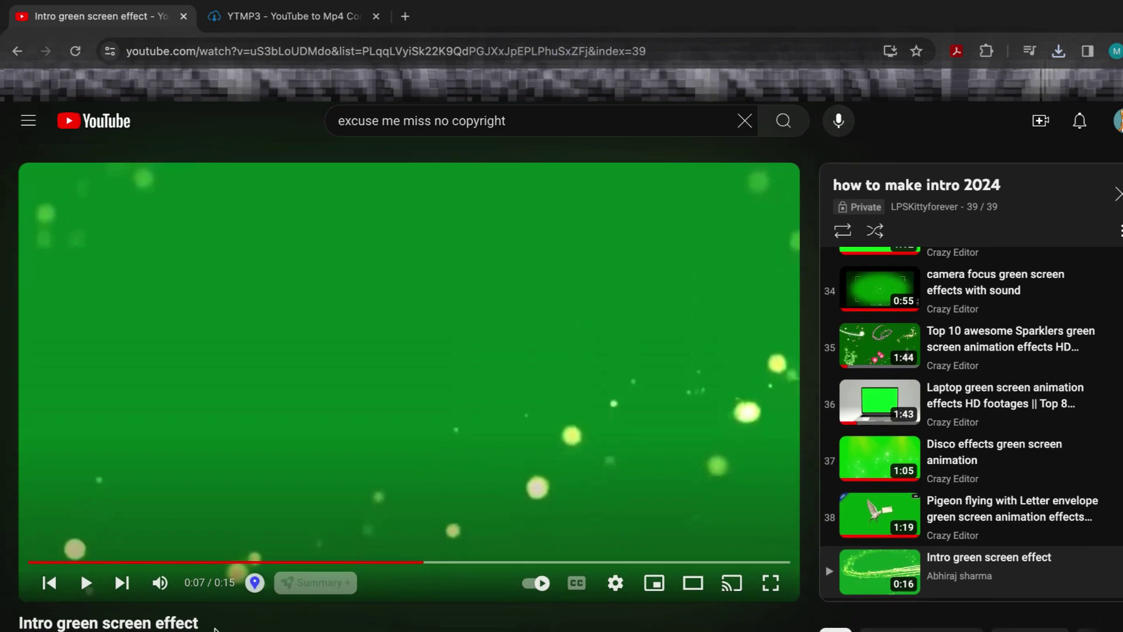
left_click_drag(215, 623, 69, 625)
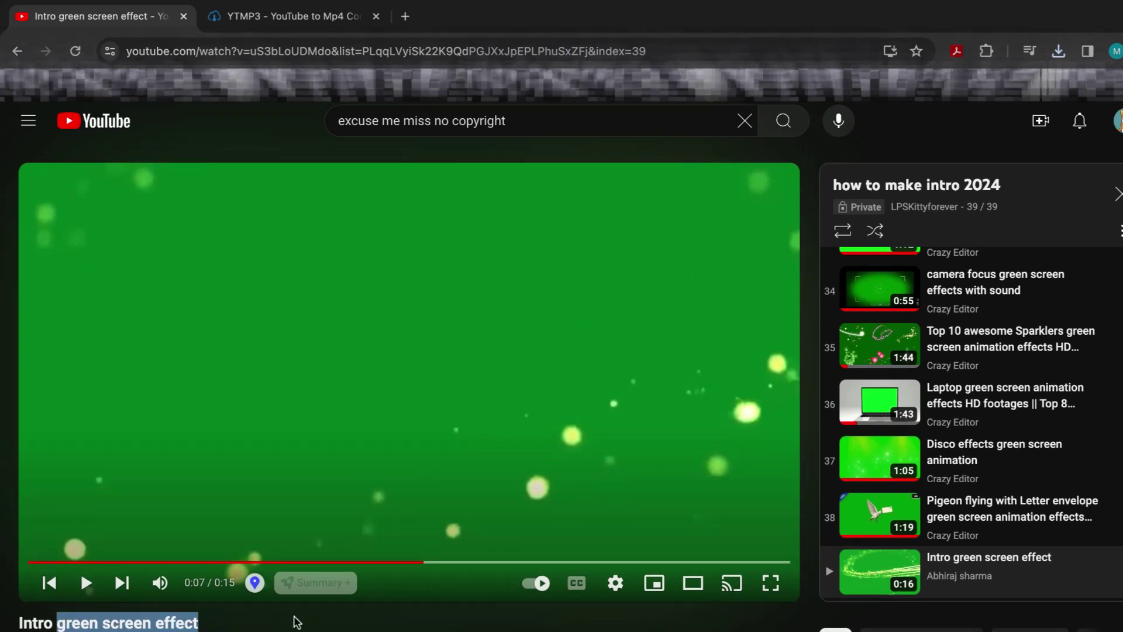
right_click(293, 52)
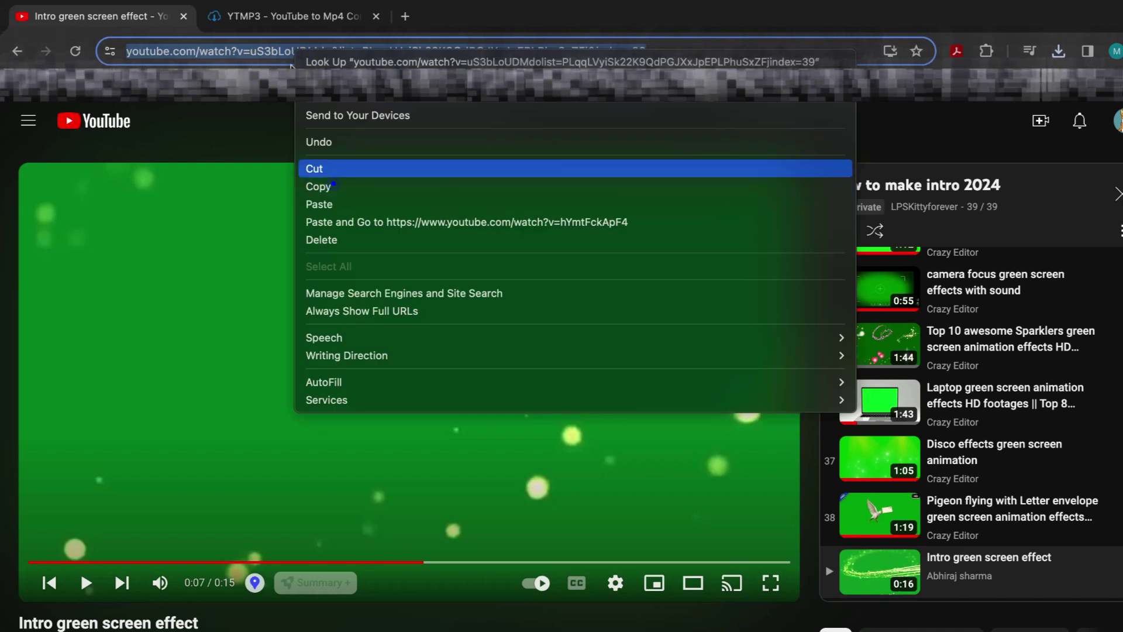
left_click(327, 183)
left_click(284, 17)
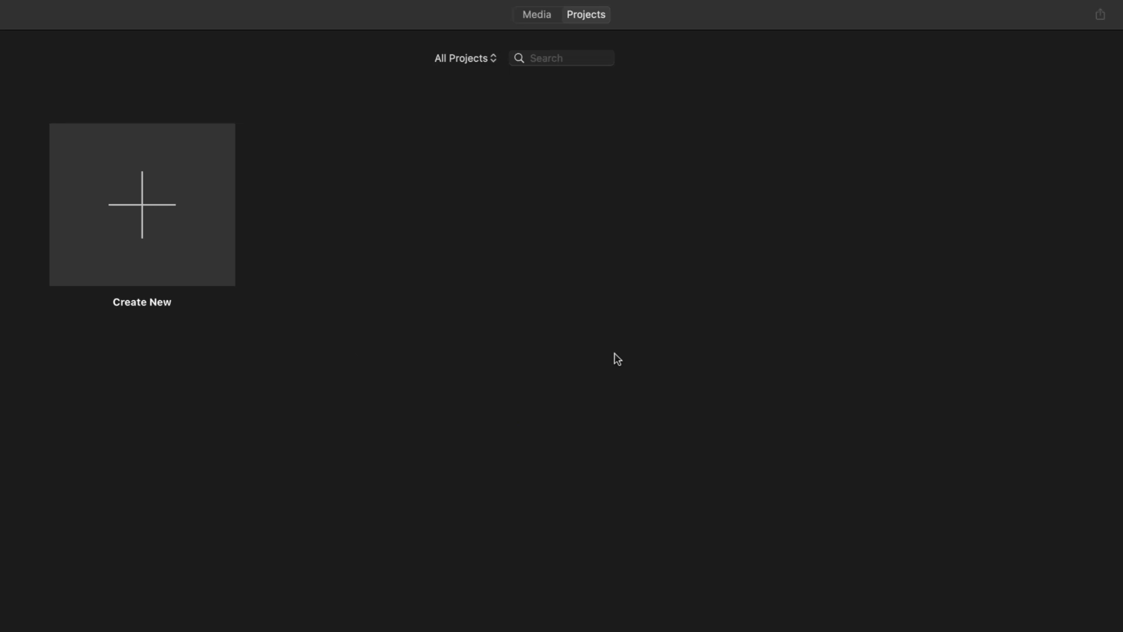
Step: Create a new iMovie movie project and import the clips from the intro video folder
left_click(150, 227)
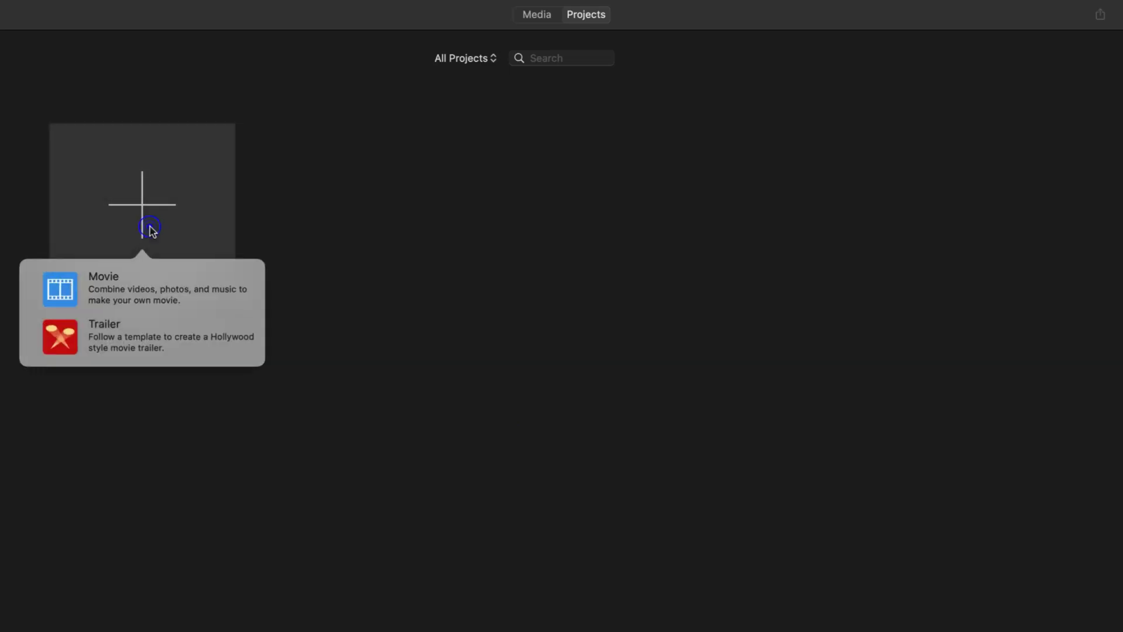
left_click(111, 296)
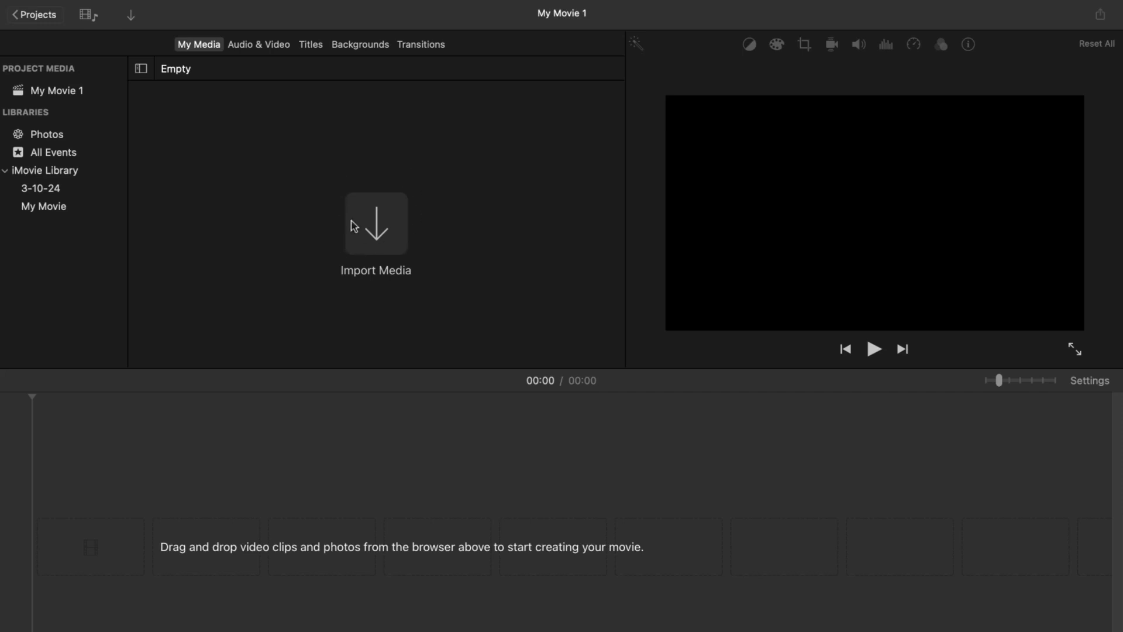
left_click(365, 195)
scroll(426, 486, "down", 2)
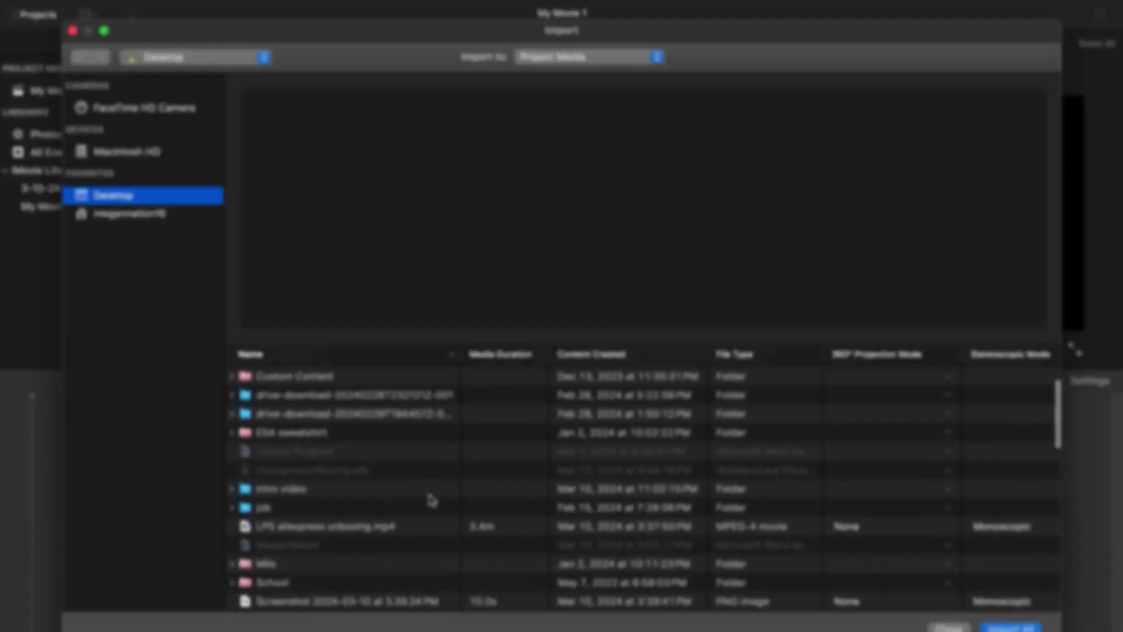
left_click(349, 486)
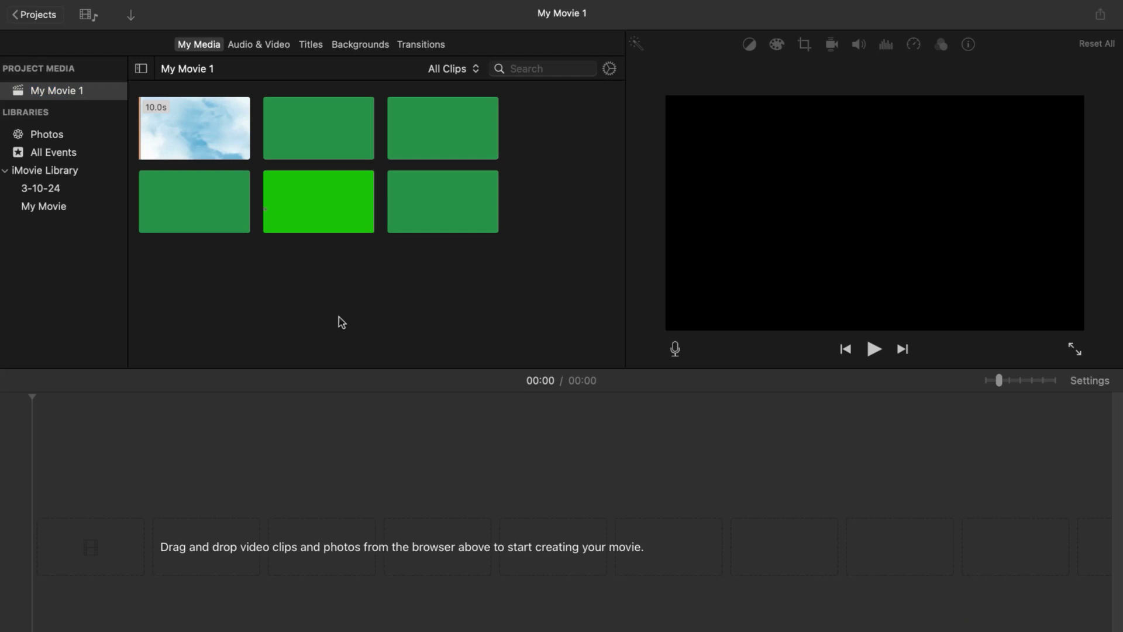
Step: Drag the 10.0s clouds clip into the empty timeline as the background
left_click(191, 145)
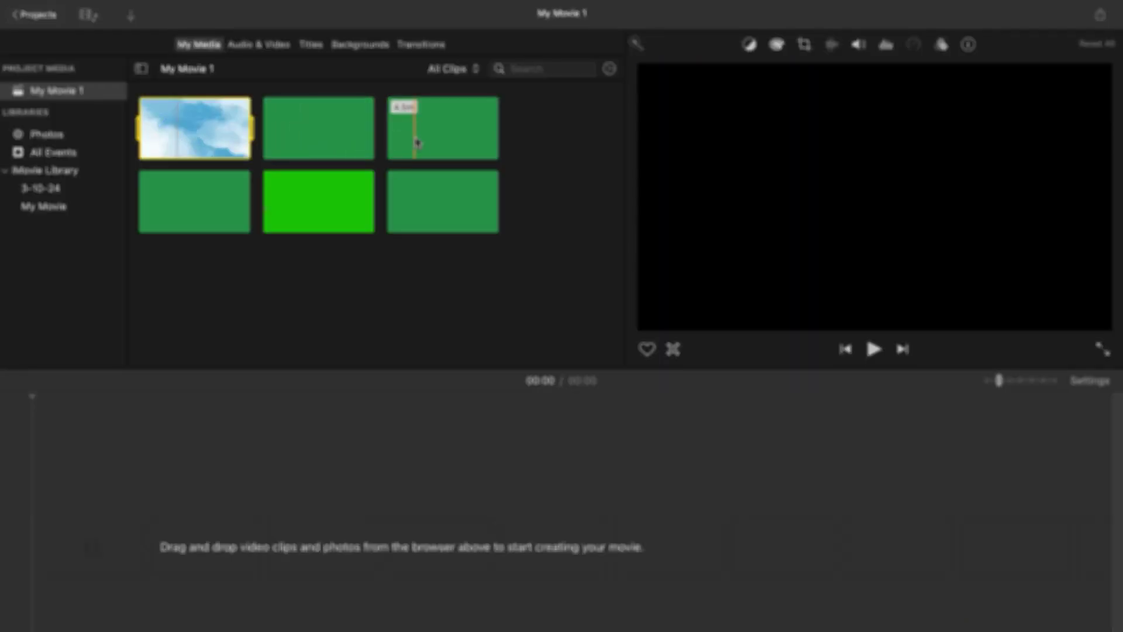
left_click_drag(183, 141, 42, 510)
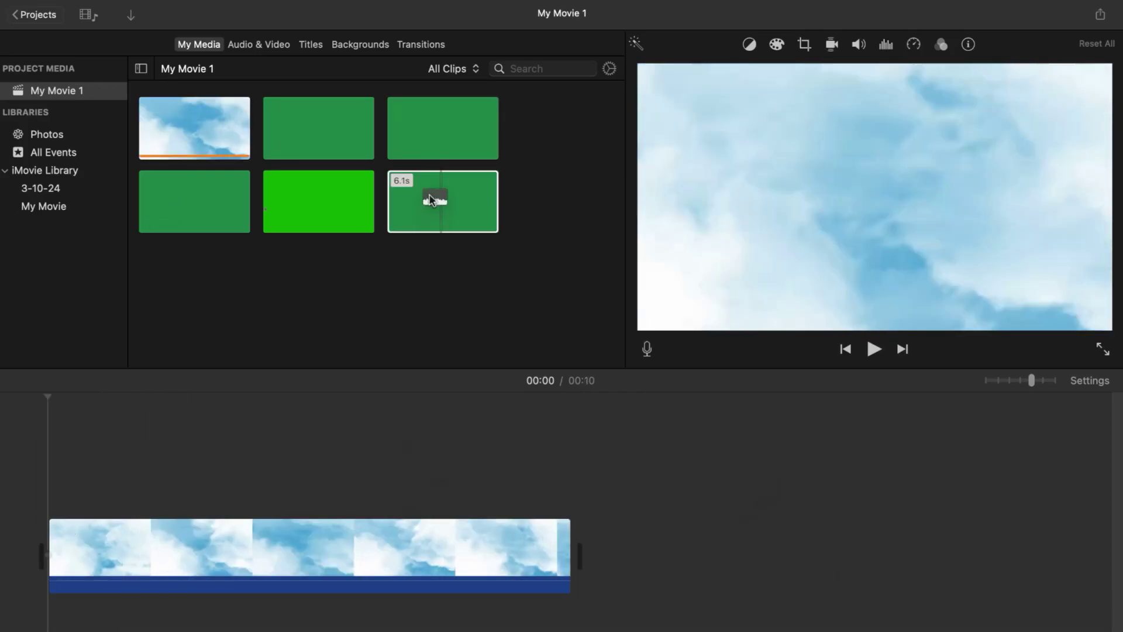
Step: Add the 15.6s butterflies clip, trim its start, and place it above the clouds as an overlay
left_click(316, 203)
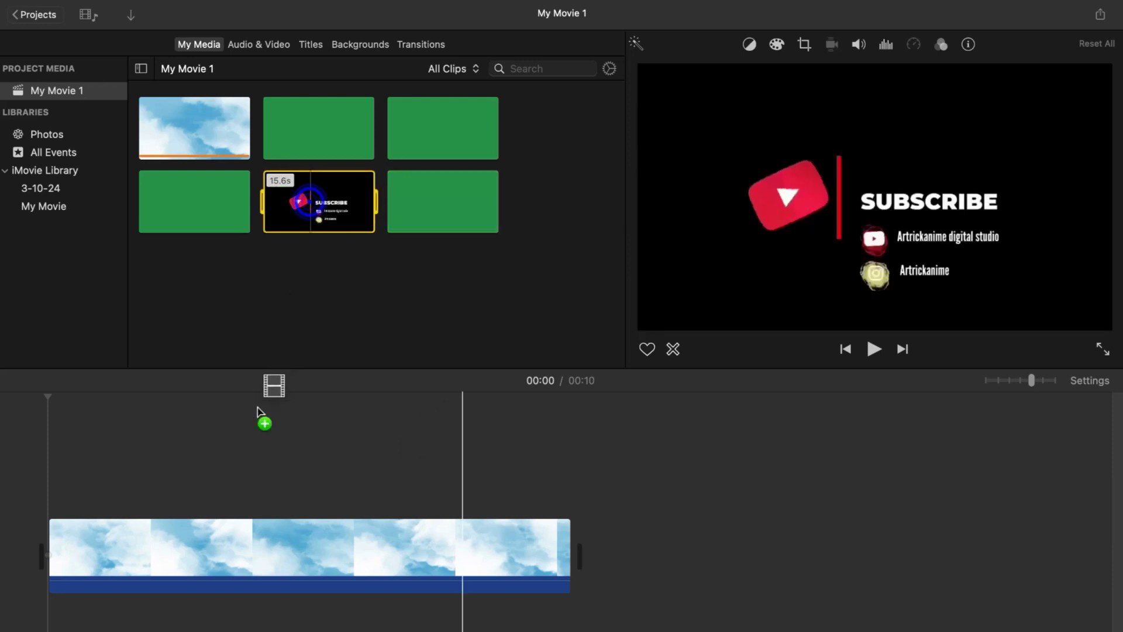
left_click_drag(260, 412, 561, 549)
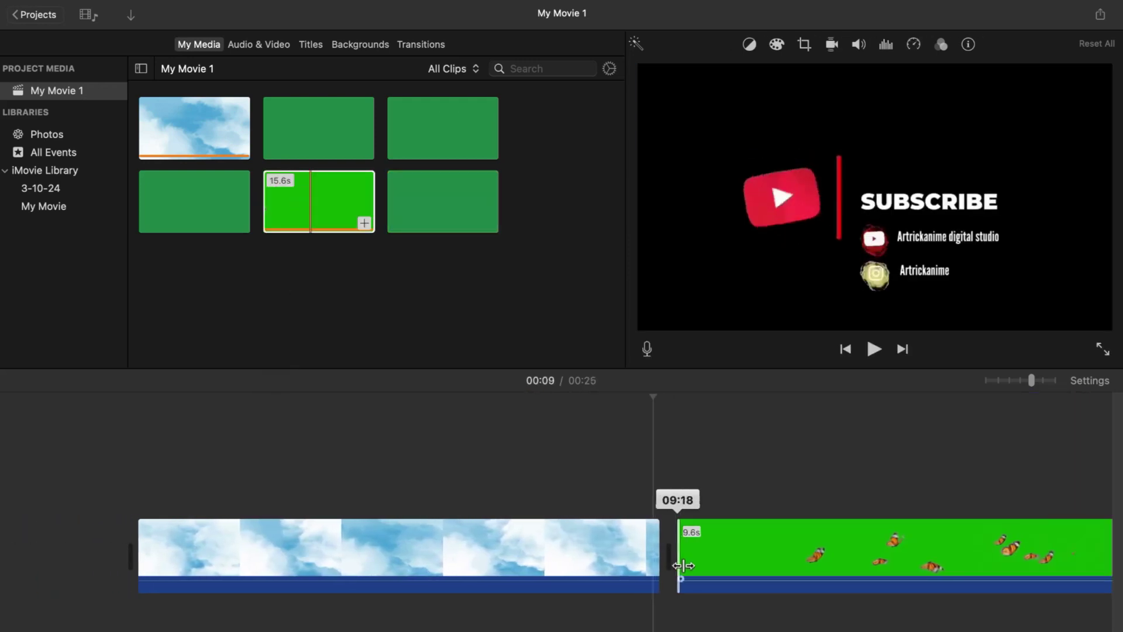
key("super+z")
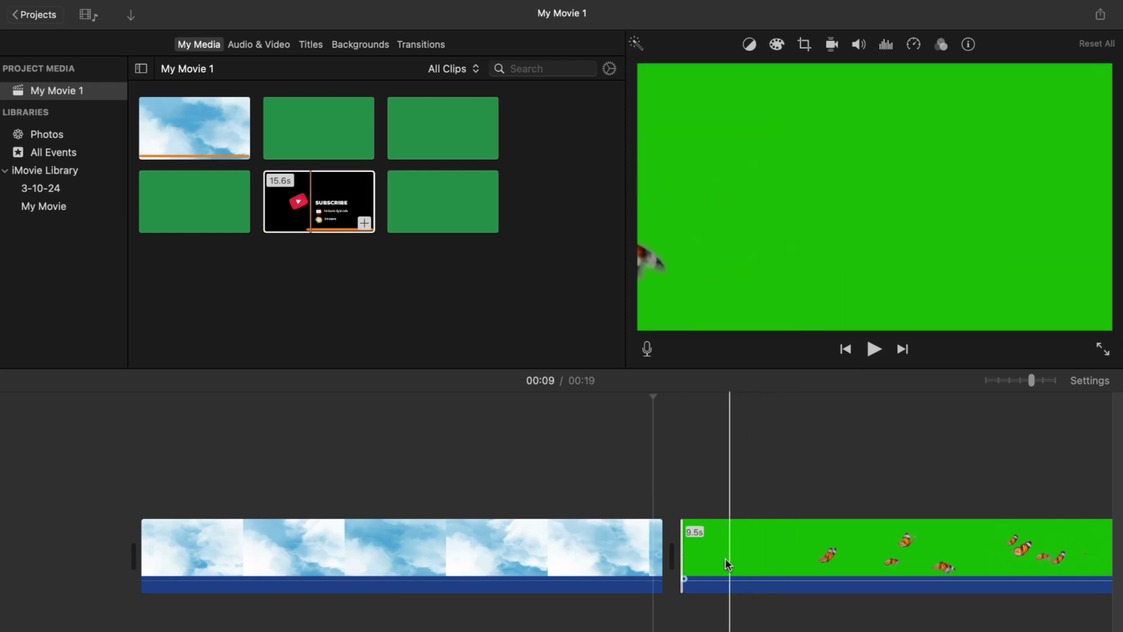
key("alt+slash")
left_click_drag(813, 532, 268, 454)
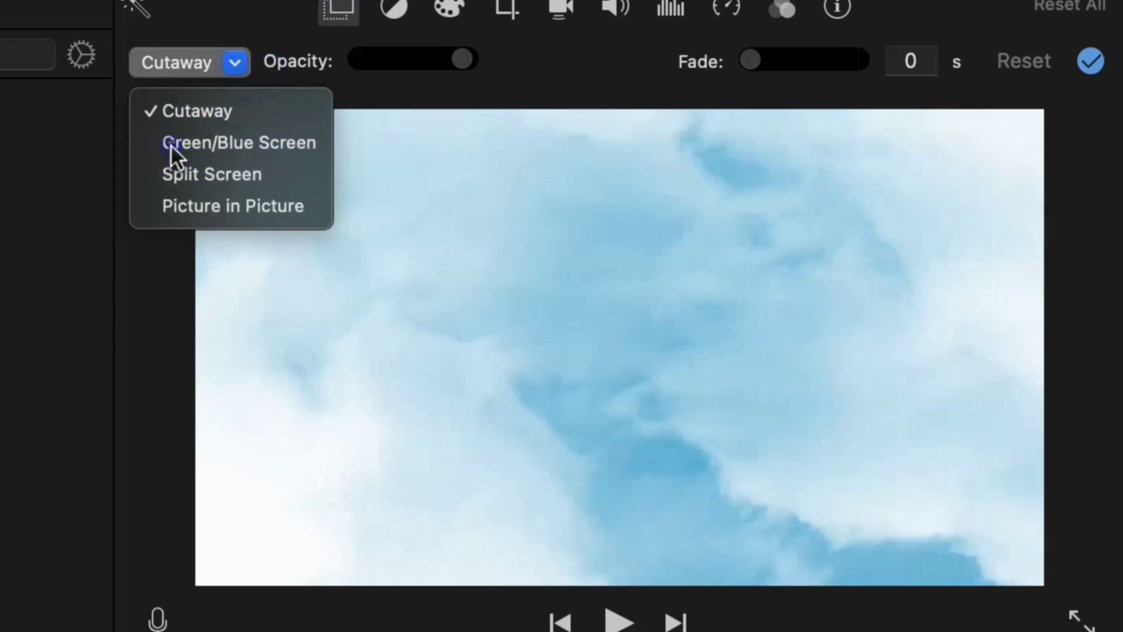
Step: Set the butterflies overlay to Green/Blue Screen and preview it over the clouds
left_click(170, 144)
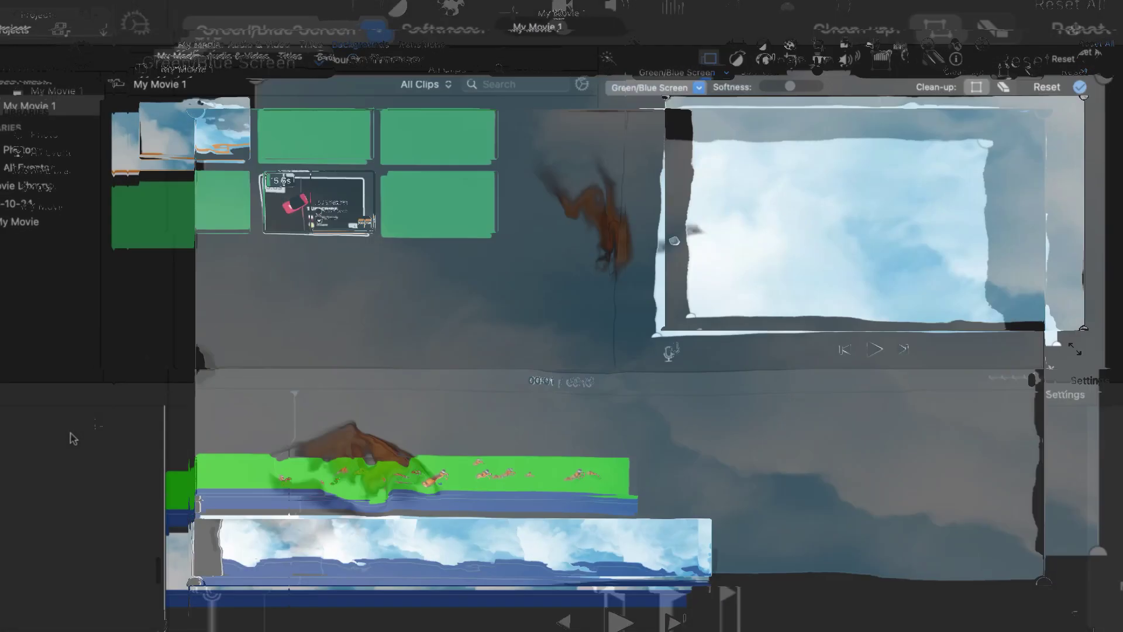
key("space")
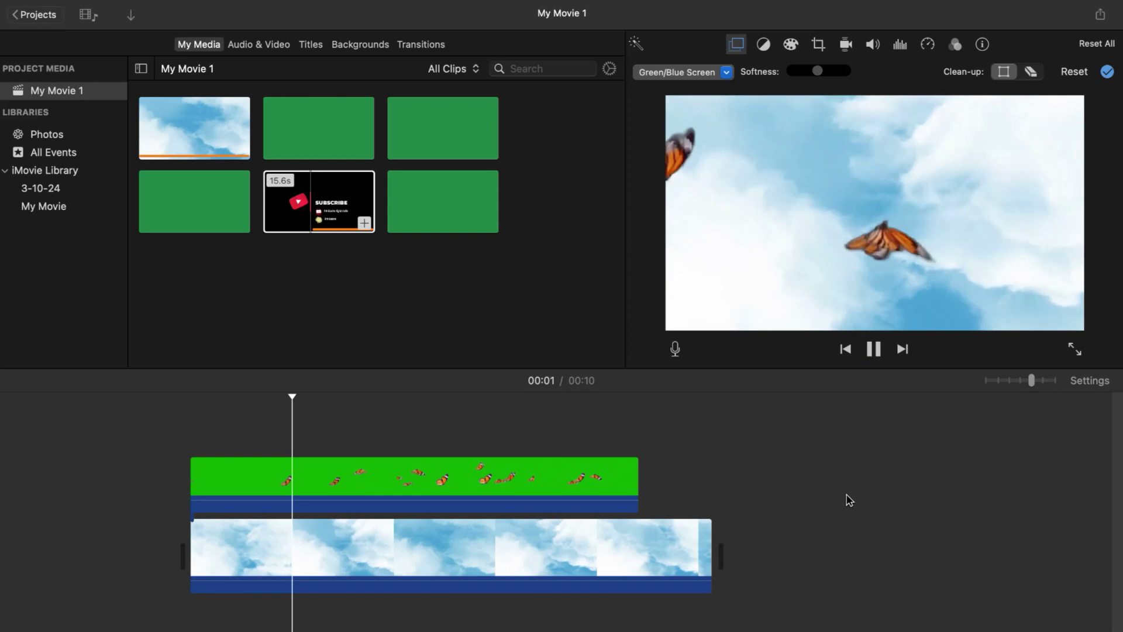
left_click(873, 349)
Step: Add the Excuse Me Miss REMIX music beneath the clips and play the movie from the start
left_click_drag(400, 129, 193, 628)
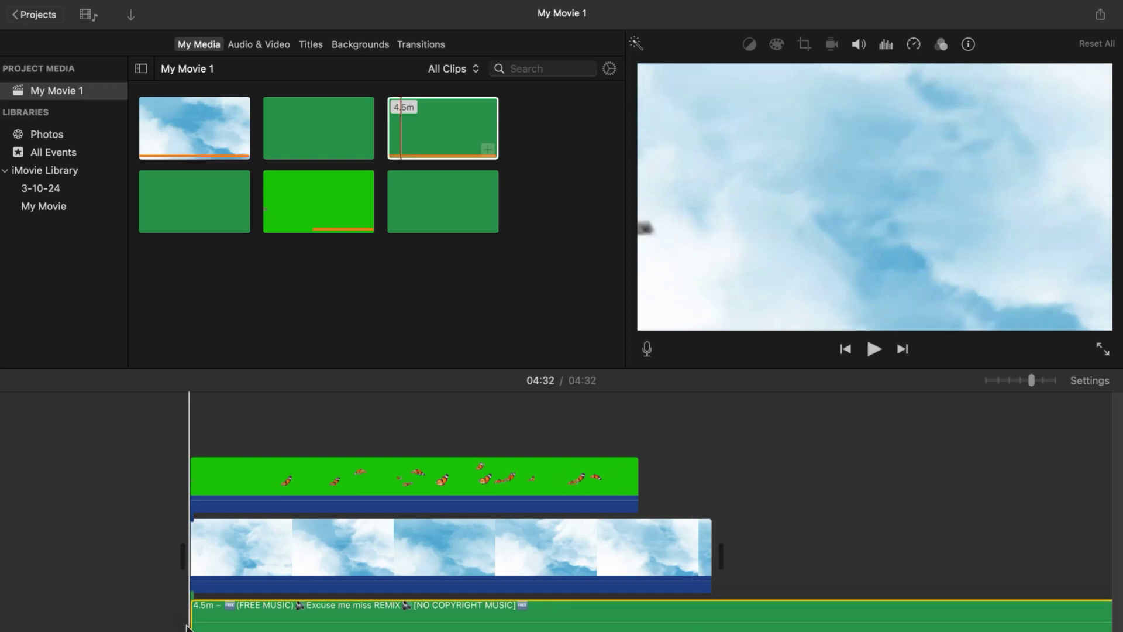
key("XF86AudioRaiseVolume")
left_click(187, 522)
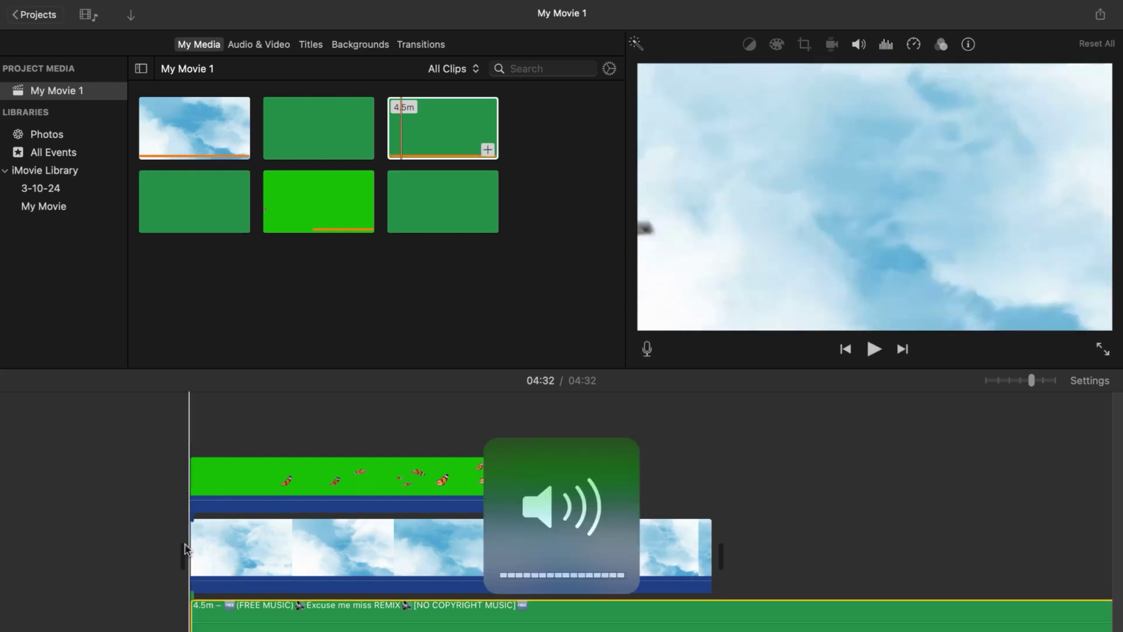
left_click(187, 522)
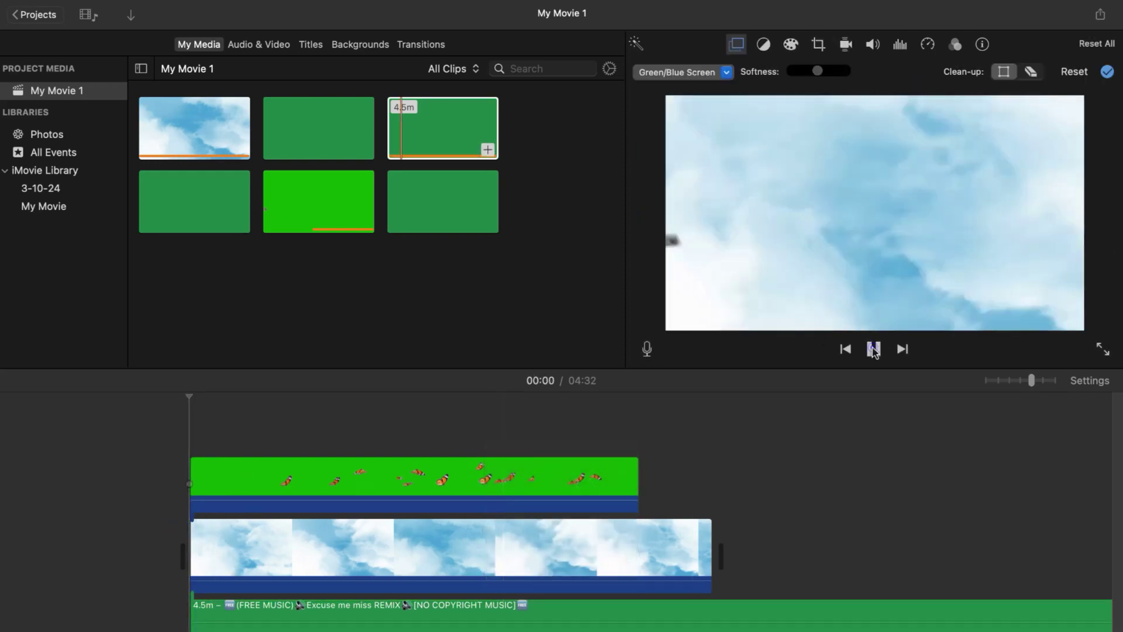
scroll(576, 614, "right", 3)
Step: Split the music at 00:10 and delete the leftover part
left_click(576, 628)
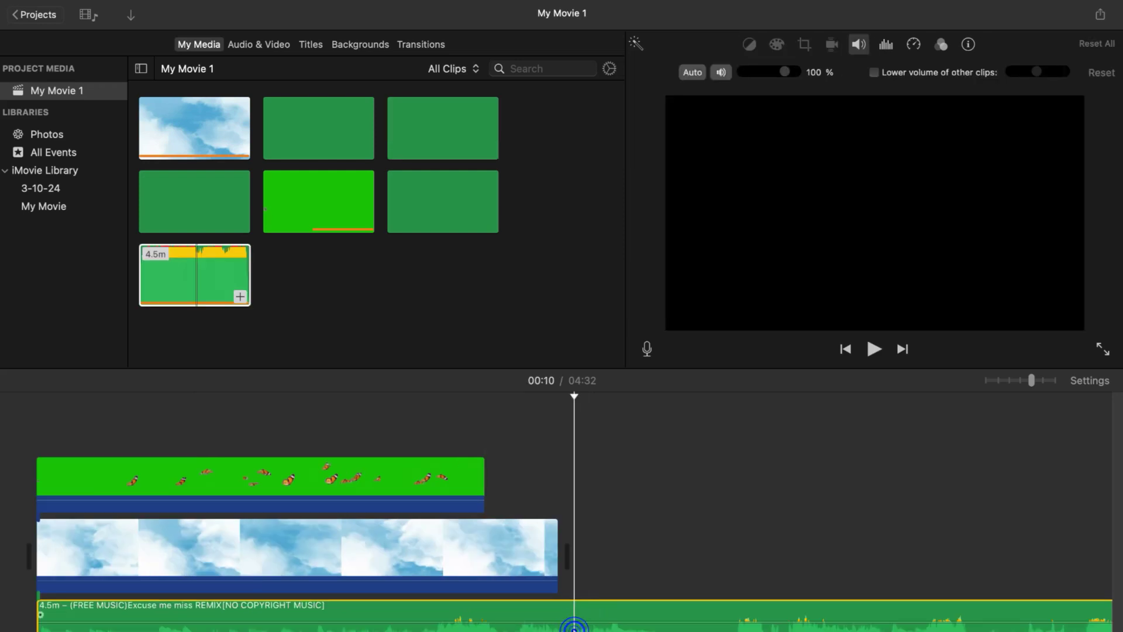
right_click(574, 621)
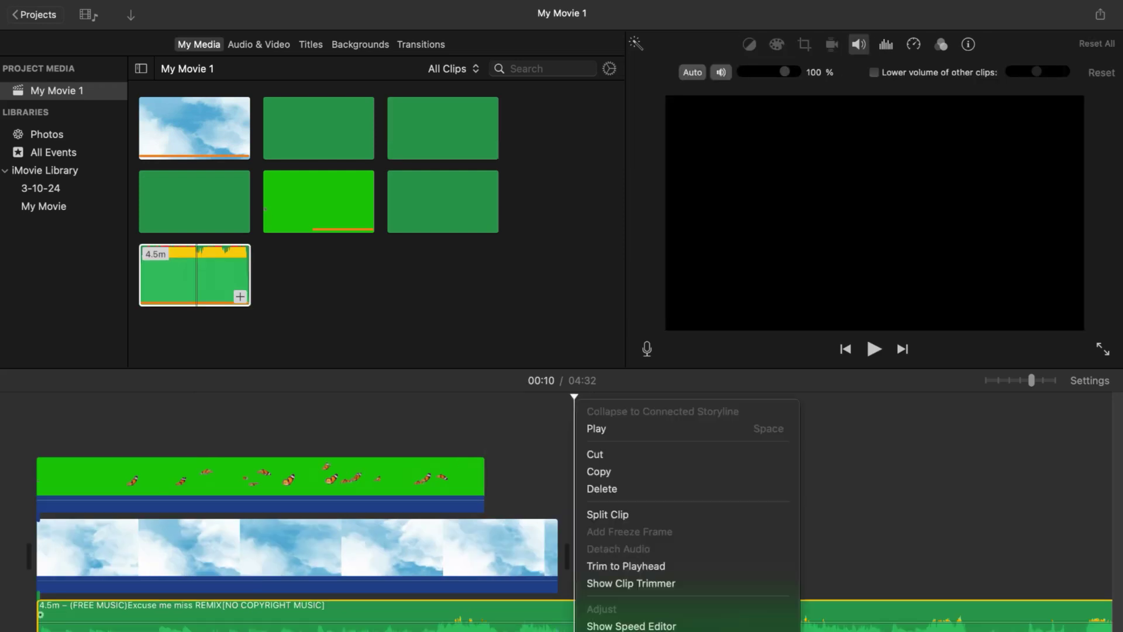
left_click(607, 514)
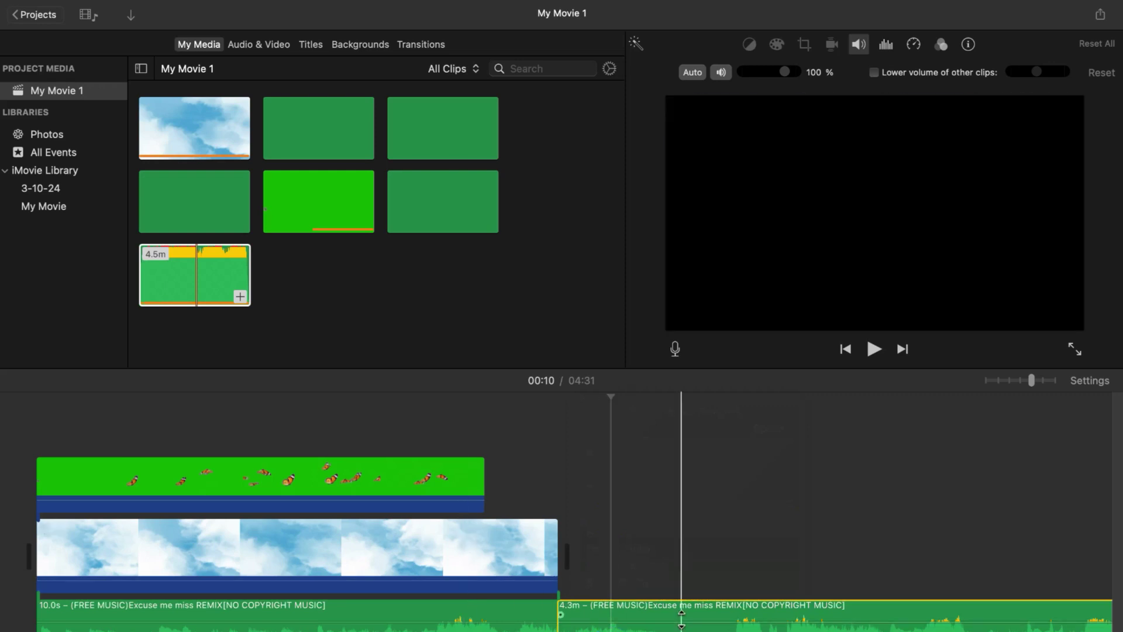
key("Delete")
Step: Give the 10-second music clip a fade-out at the end and a fade-in at the start
left_click(535, 609)
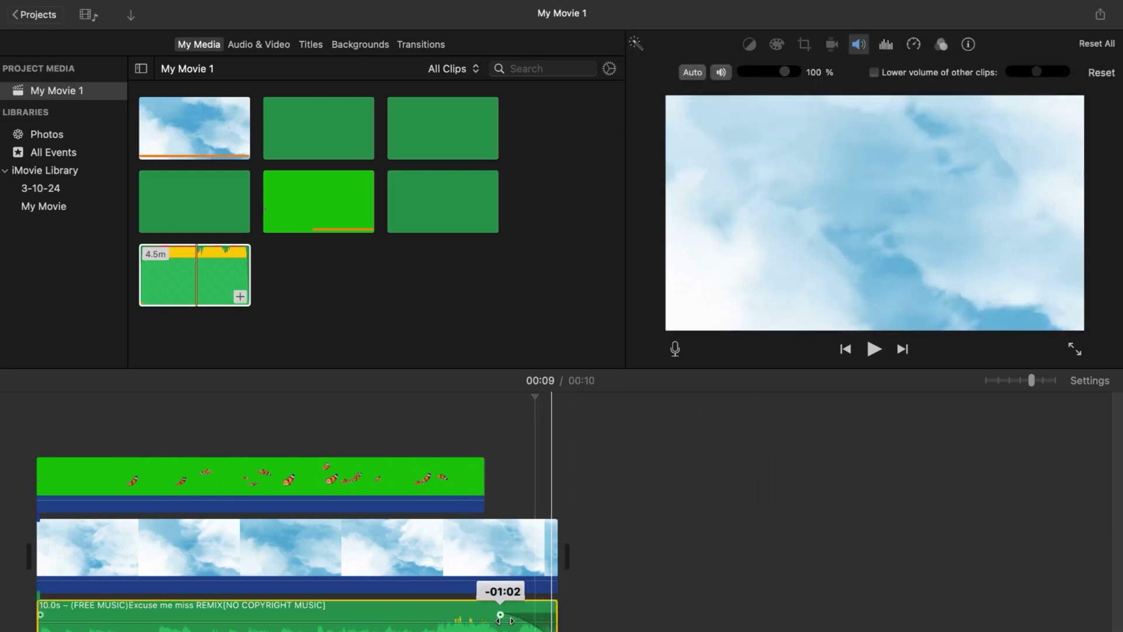
left_click_drag(500, 617, 505, 616)
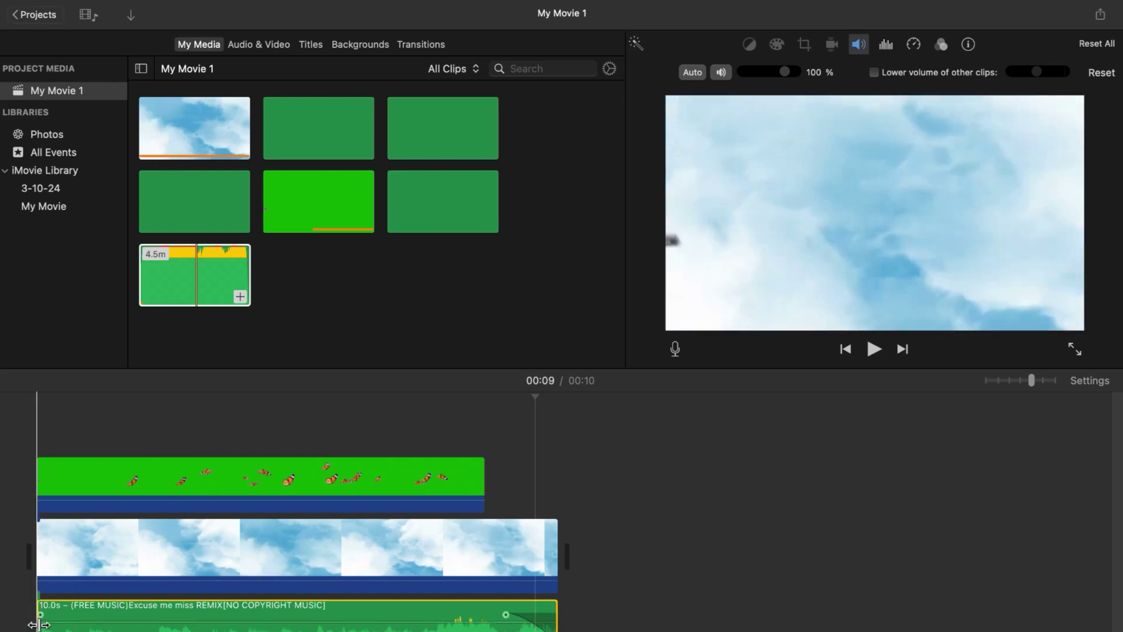
left_click_drag(87, 614, 88, 614)
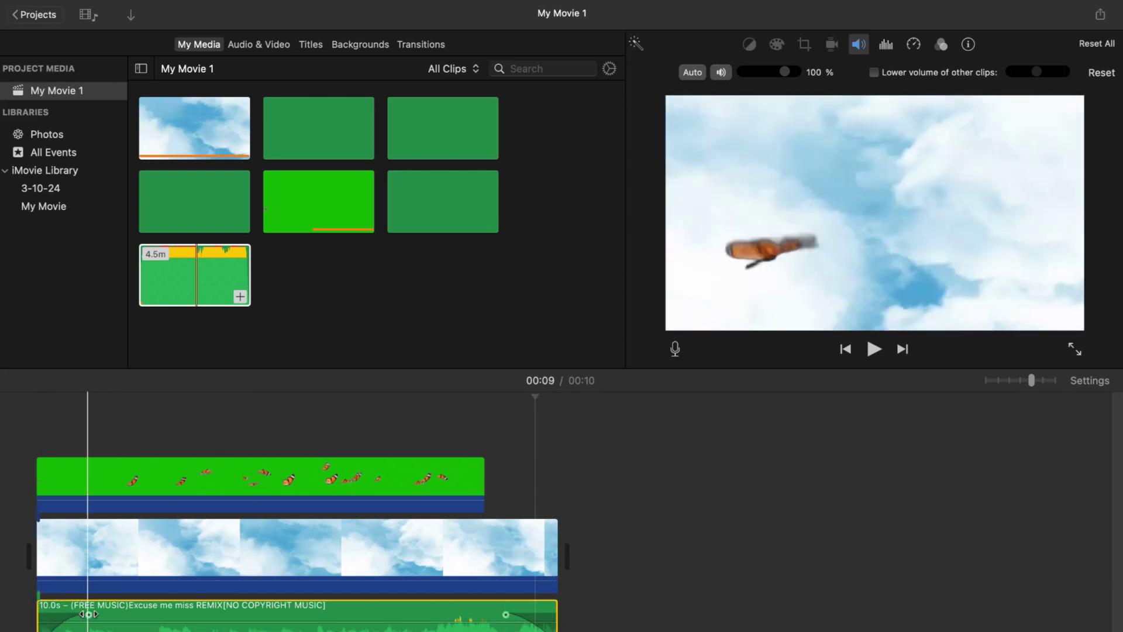
Step: Place a Focus title above the butterflies clip and stretch it from 4.0s to 10.0s
left_click(309, 47)
left_click(46, 322)
key("space")
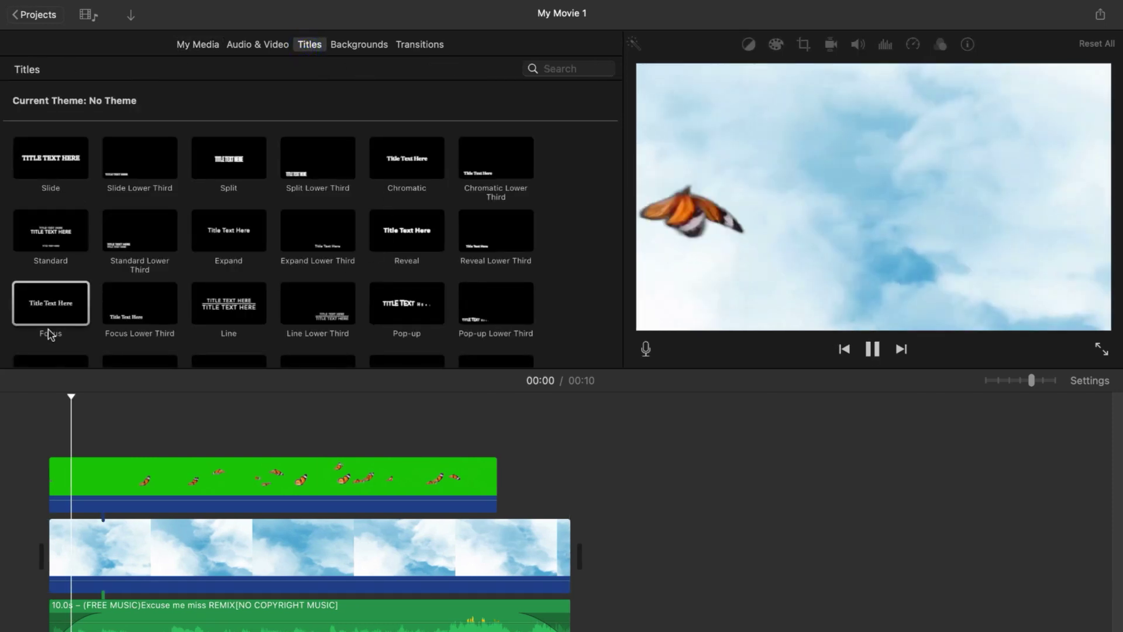
left_click(871, 349)
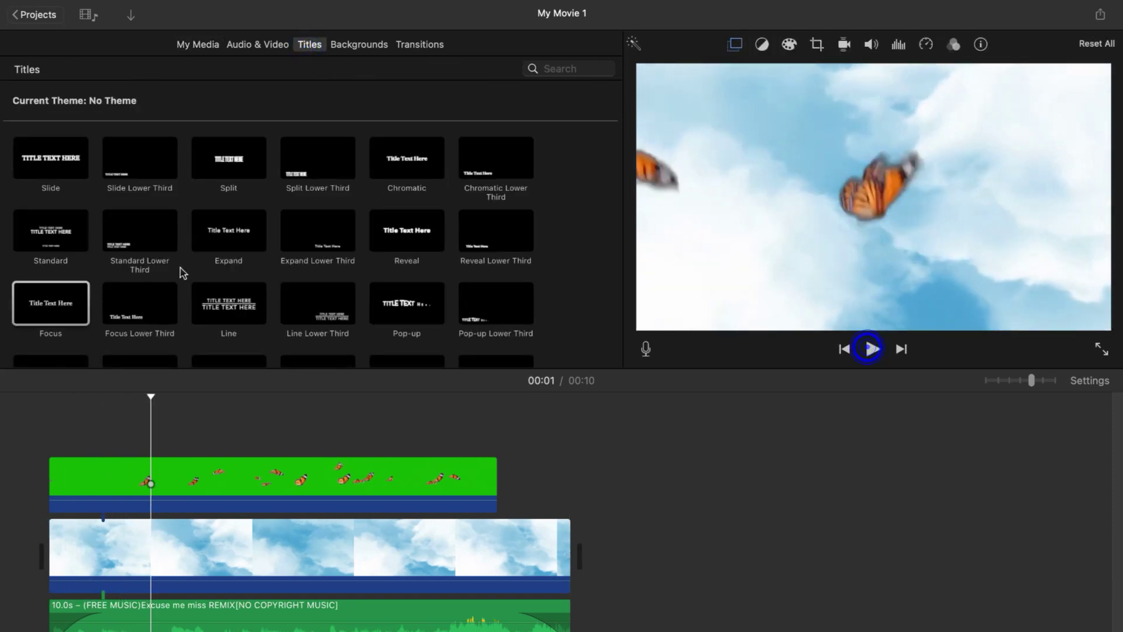
left_click_drag(87, 418, 135, 440)
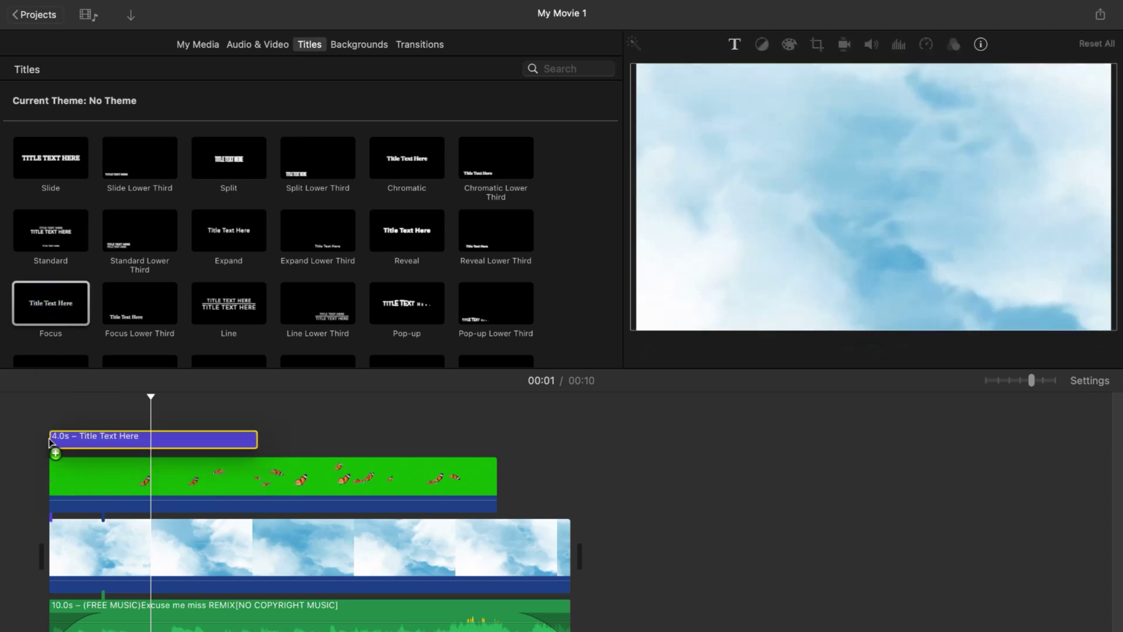
left_click(255, 442)
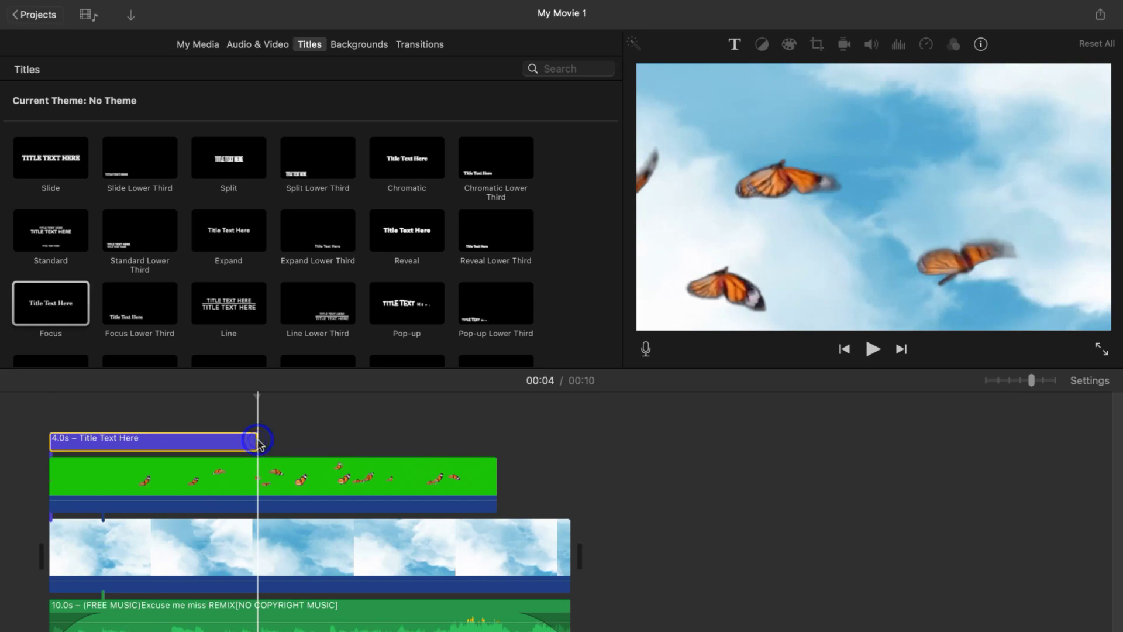
left_click_drag(257, 440, 568, 443)
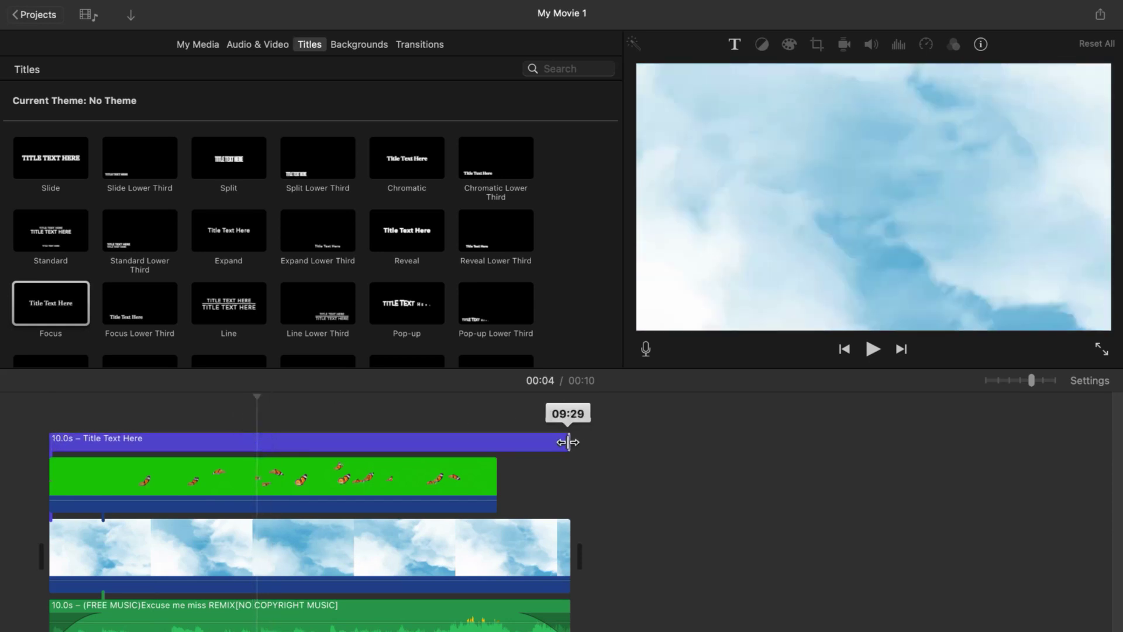
Step: Change the title text to 'LPSKittyforever' and set it in the Bobaland font
left_click(807, 212)
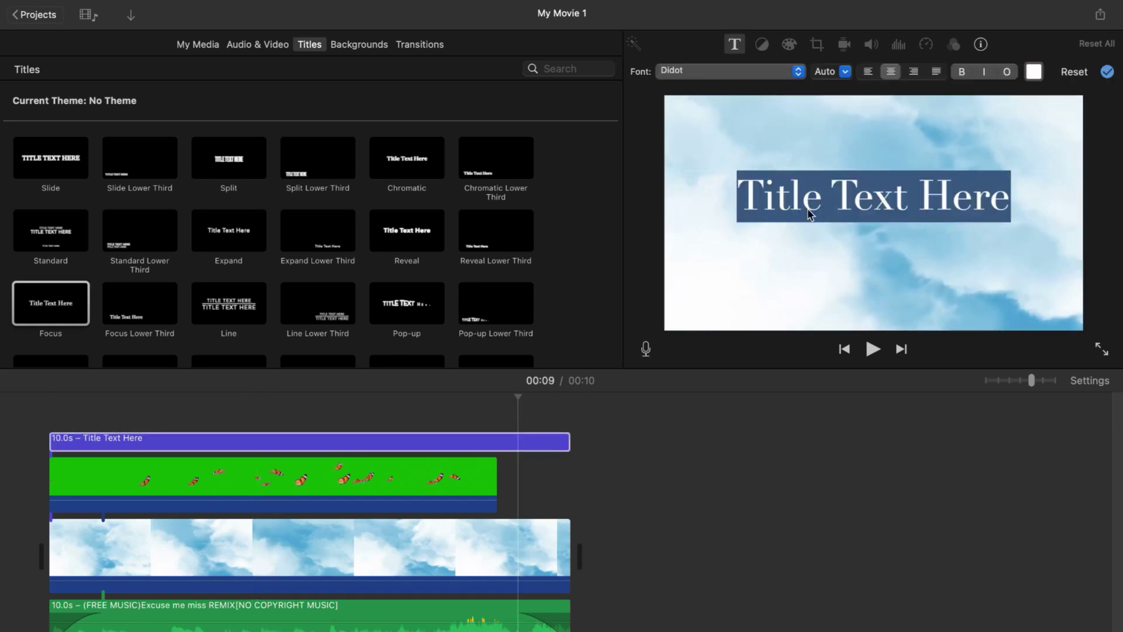
type("LPSKittyforever")
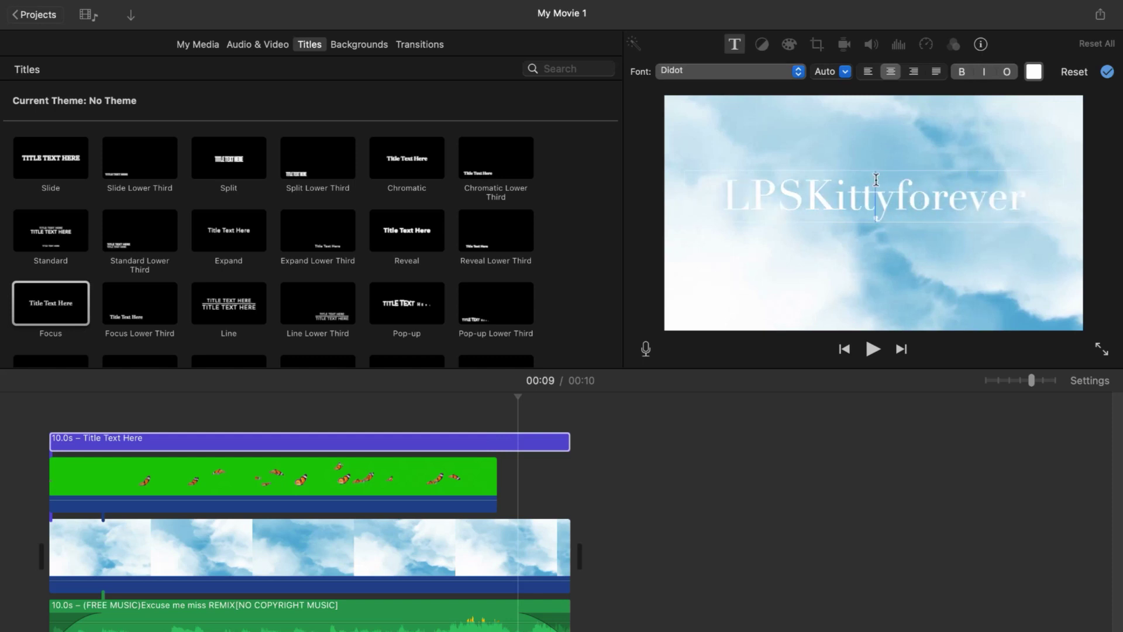
double_click(875, 179)
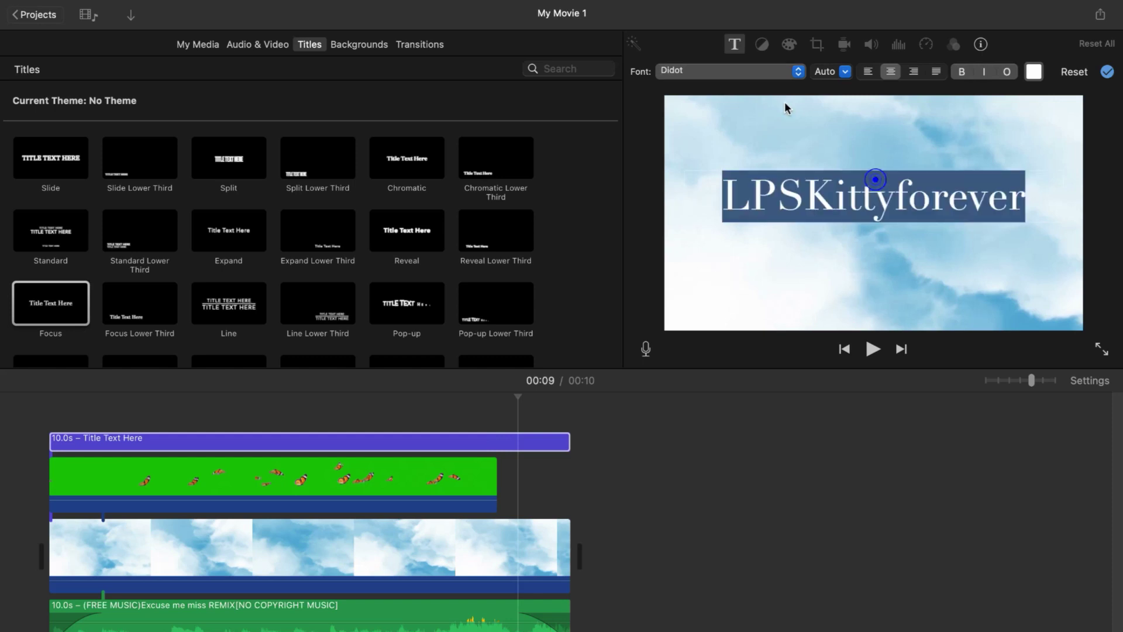
left_click(734, 73)
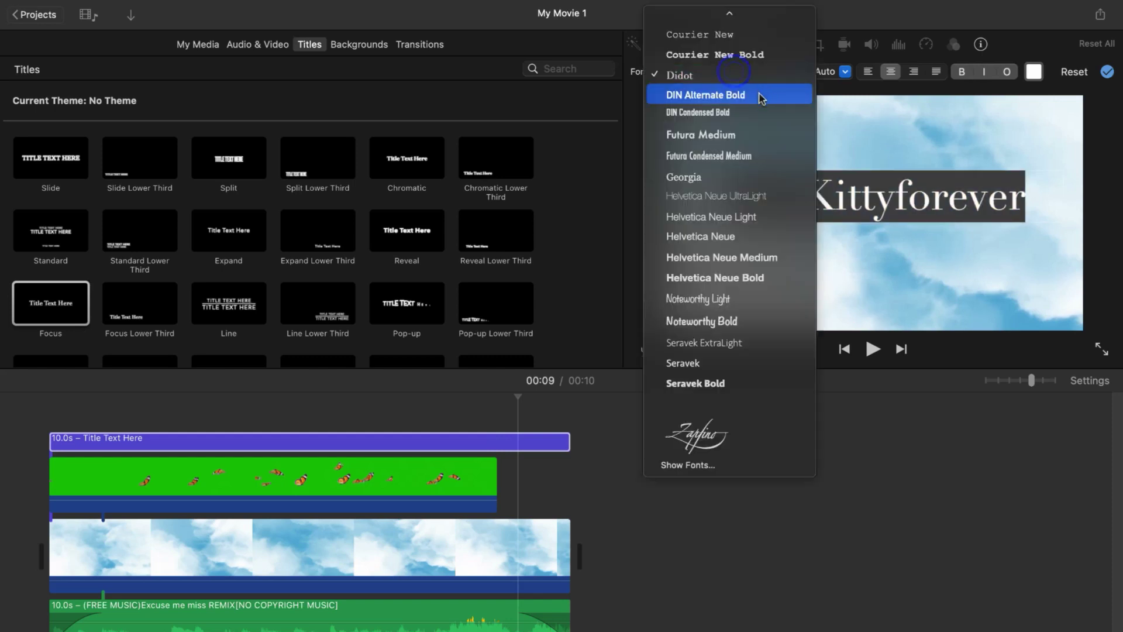
left_click(682, 466)
scroll(856, 573, "down", 5)
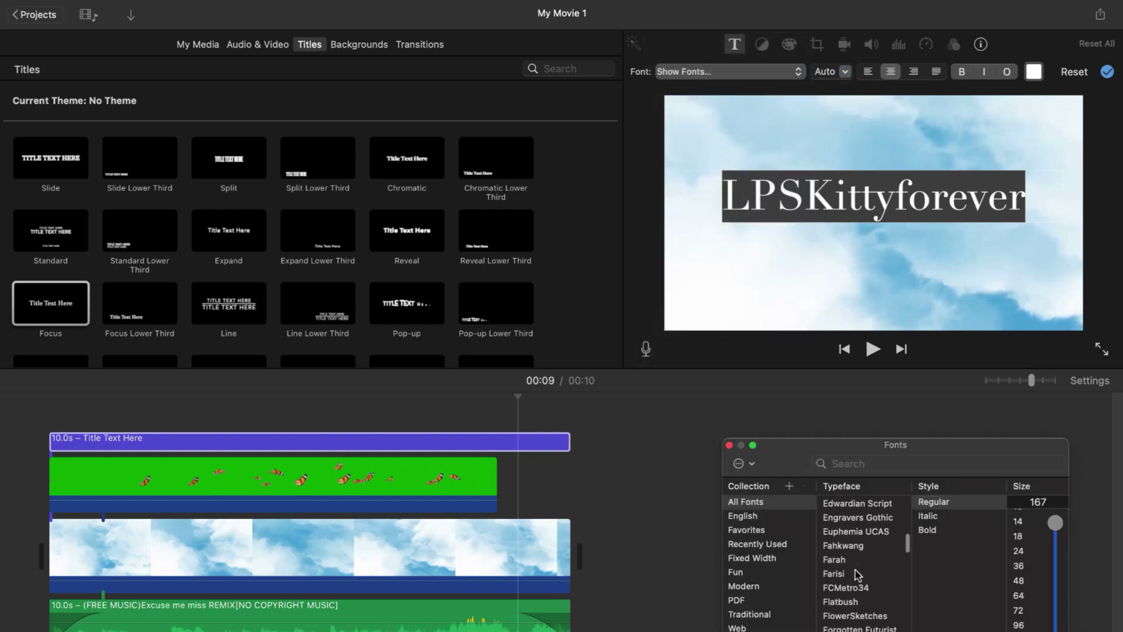
left_click(759, 502)
scroll(835, 557, "up", 15)
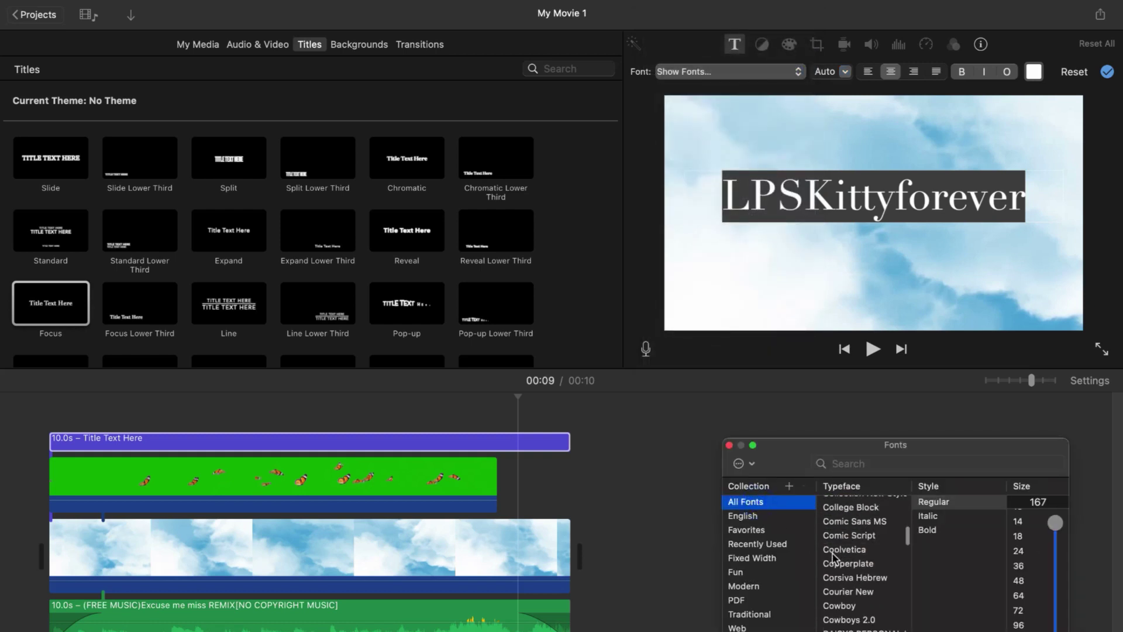
scroll(834, 557, "down", 2)
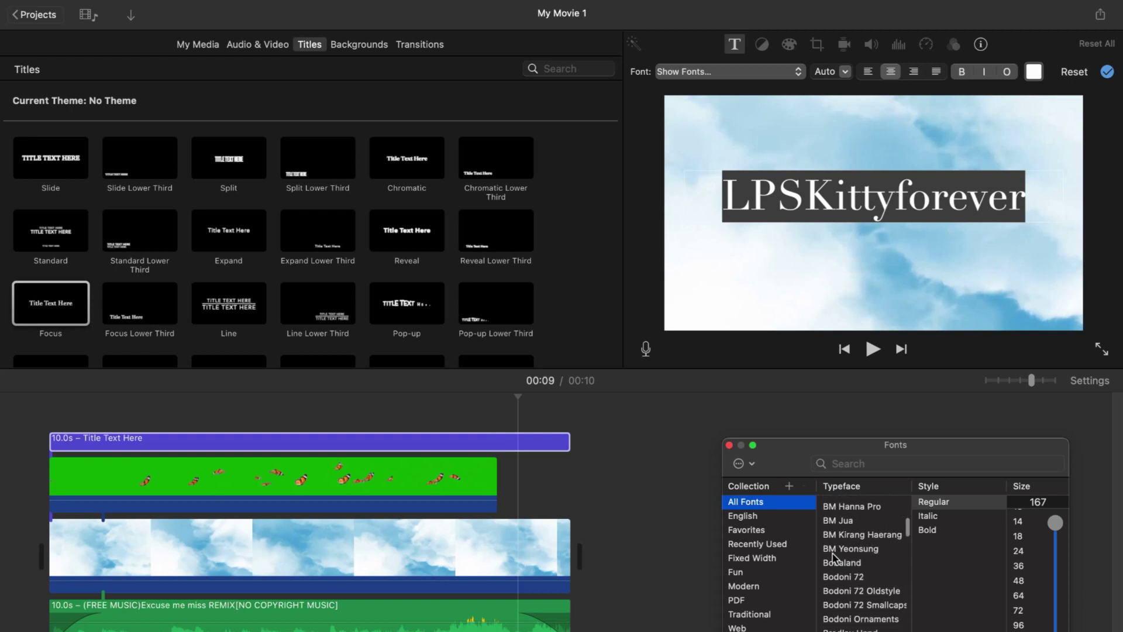
left_click(843, 562)
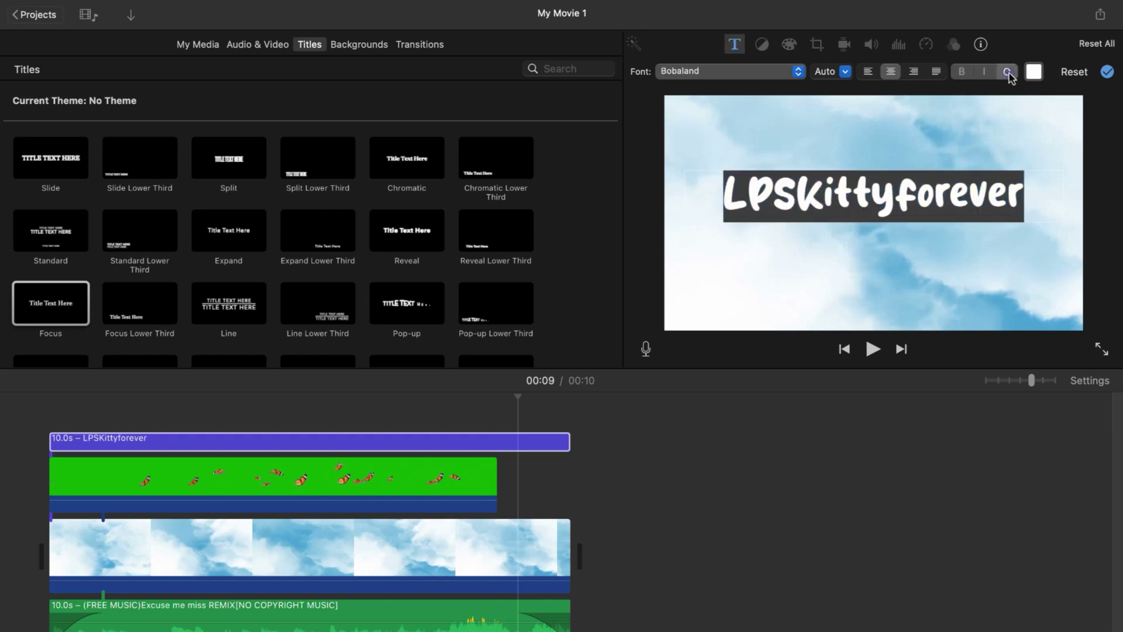
Step: Outline the title text and enlarge it to size 212
left_click(876, 281)
left_click(873, 277)
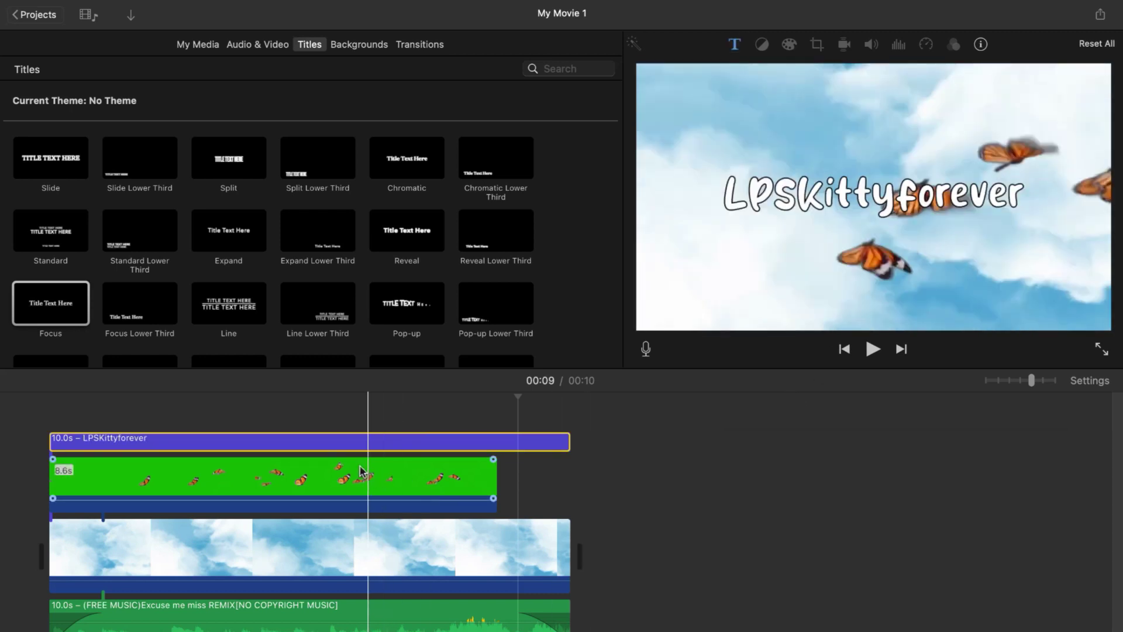
left_click(160, 442)
left_click(846, 70)
left_click(831, 95)
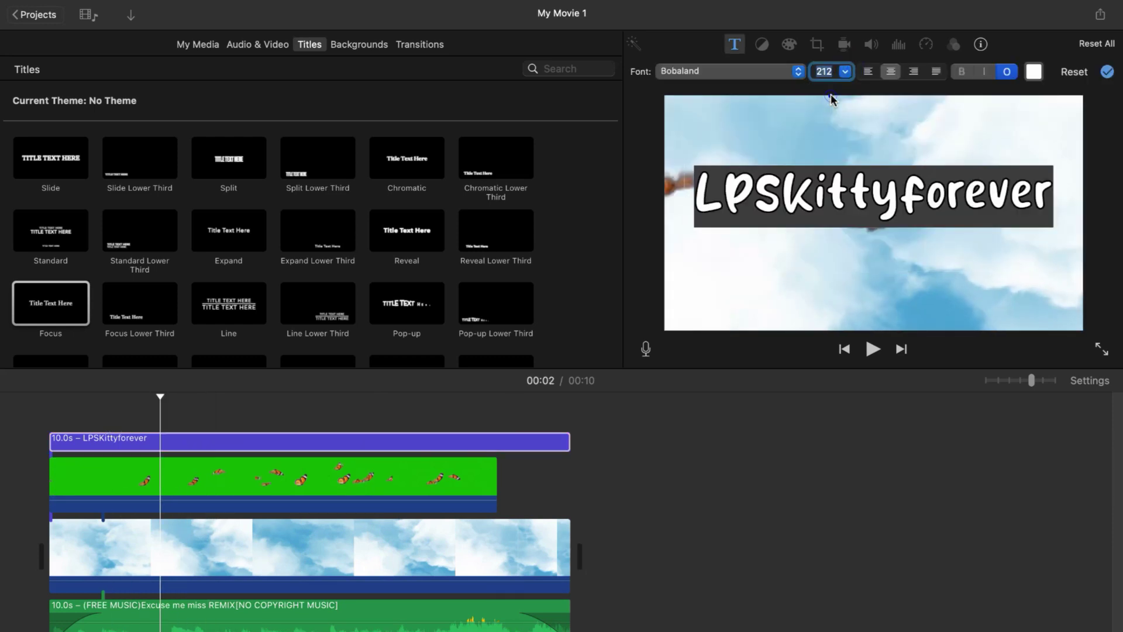
left_click(786, 413)
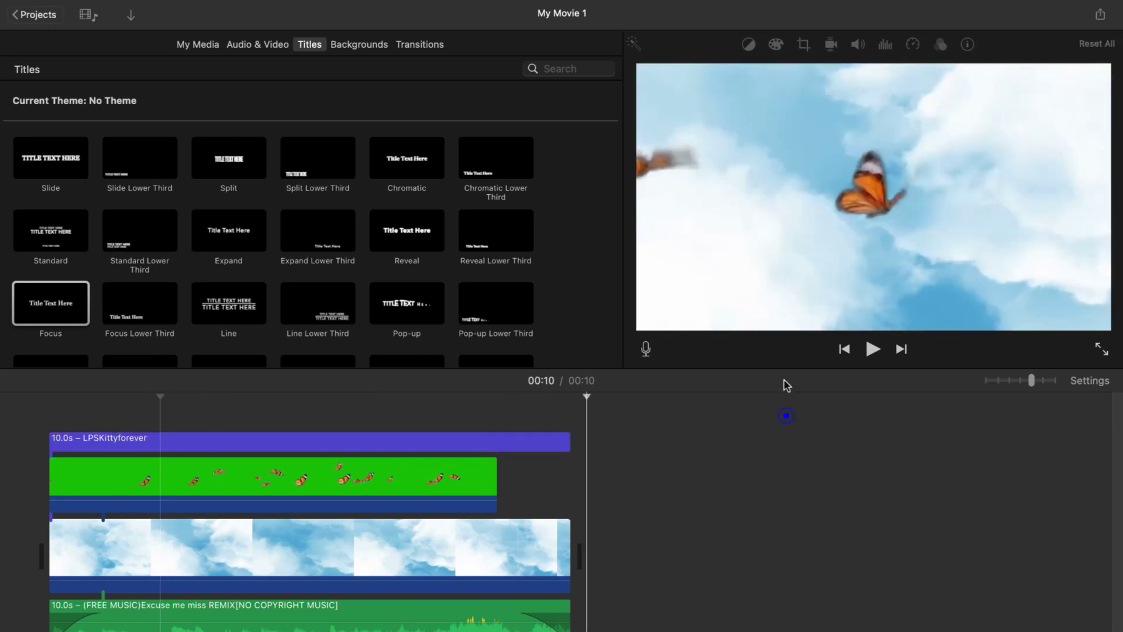
left_click(873, 349)
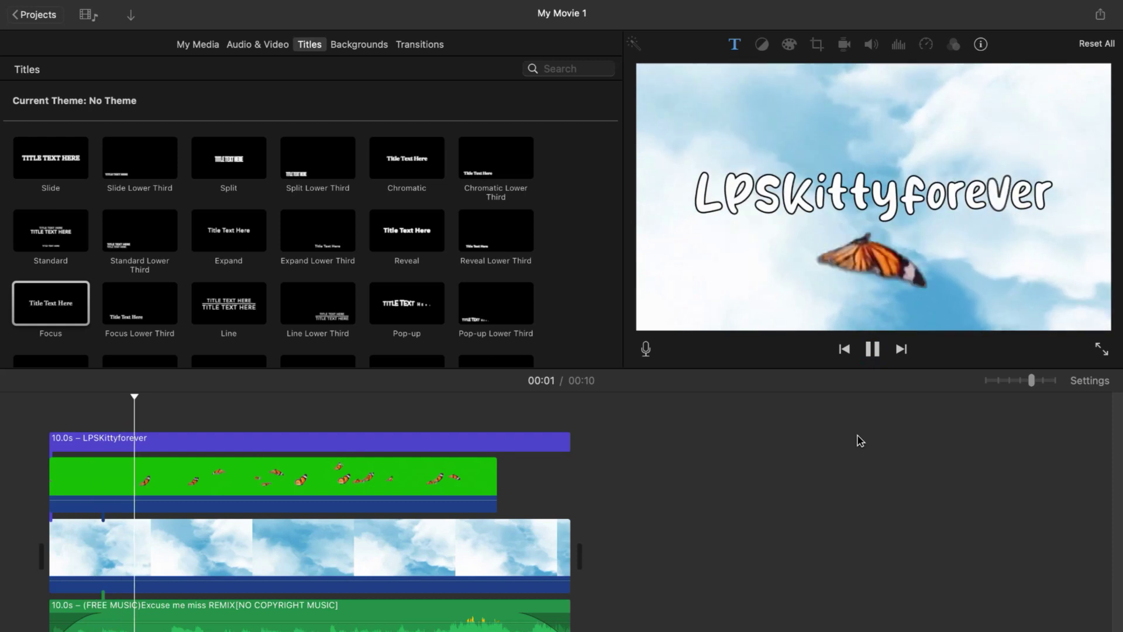